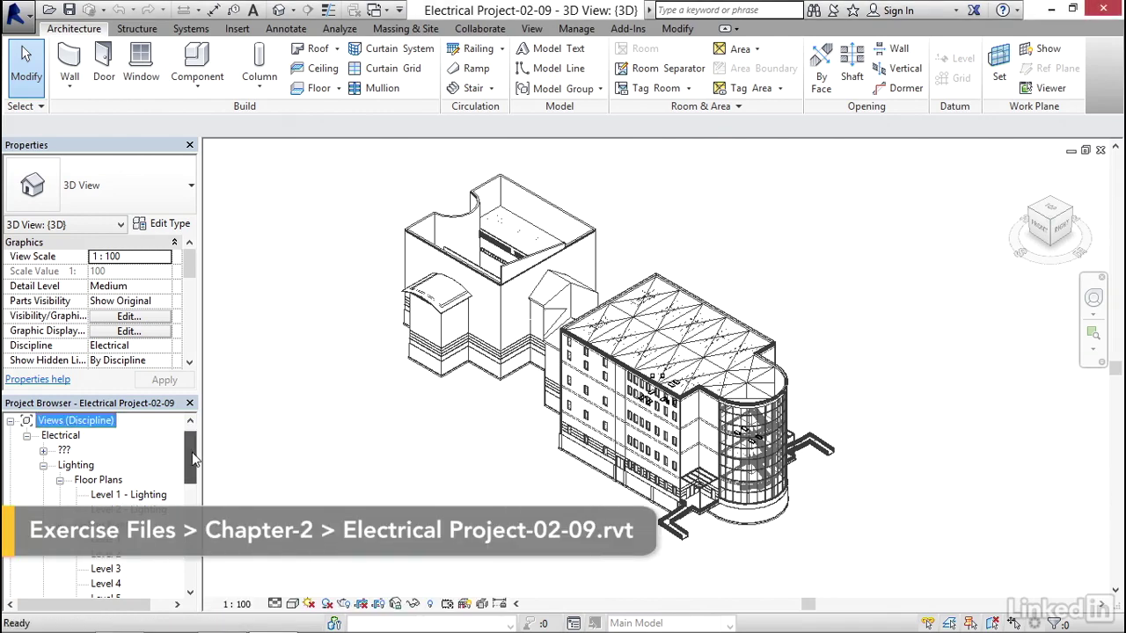
# Open the Level 1 floor plan under Power and bring the area around Office 101 and Office 103 into view
pyautogui.moveTo(191, 452); pyautogui.dragTo(187, 510)
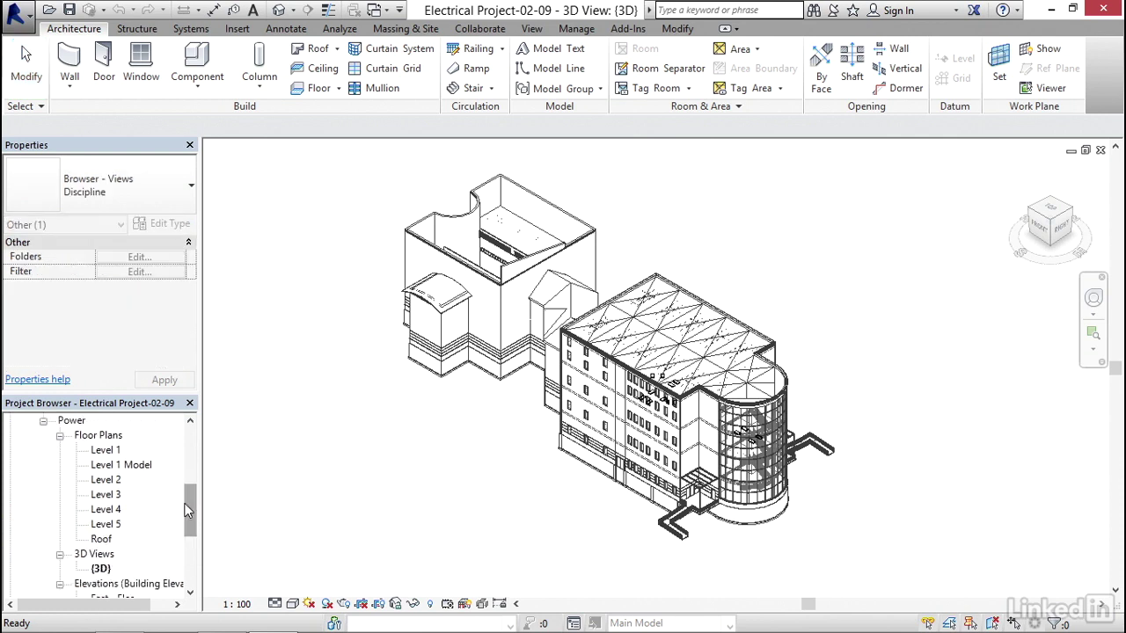
pyautogui.doubleClick(104, 450)
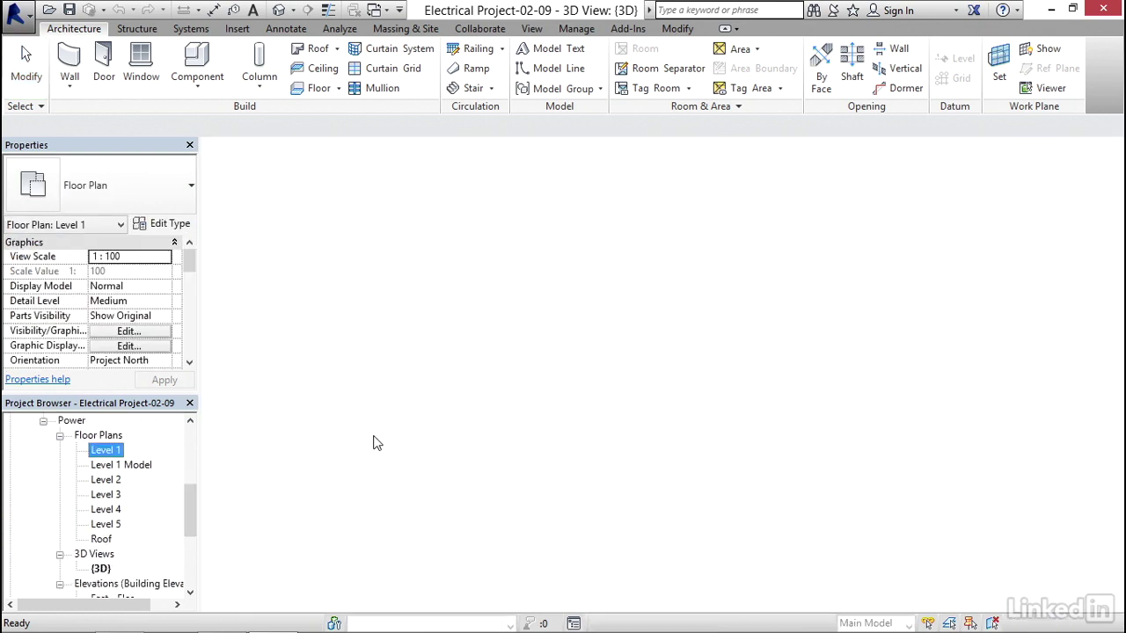
pyautogui.moveTo(634, 347); pyautogui.dragTo(476, 431, button='middle')
pyautogui.scroll(5, 519, 345)
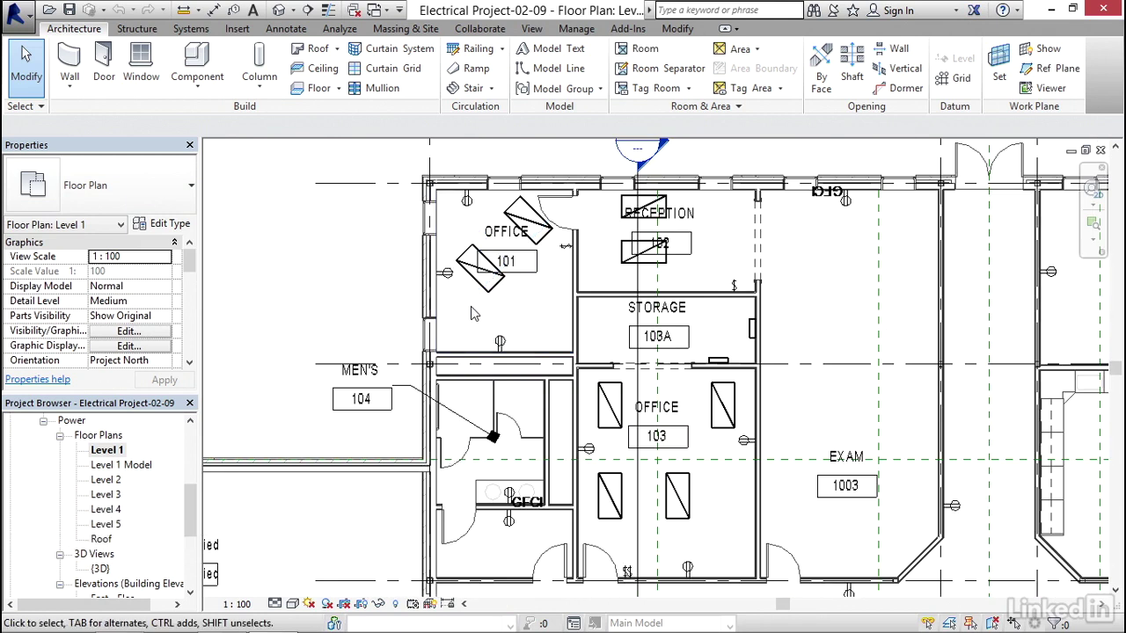
pyautogui.moveTo(471, 308); pyautogui.dragTo(514, 274, button='middle')
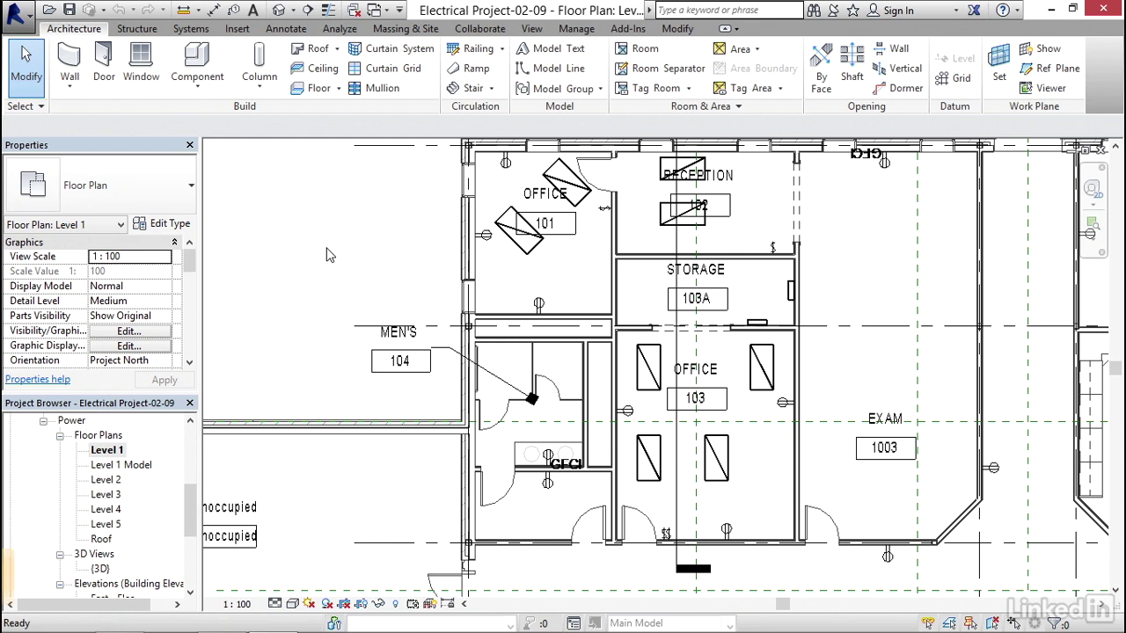
# Hide the Lighting Fixtures and Lighting Devices categories in the Level 1 plan's visibility/graphics overrides
pyautogui.press('v')
pyautogui.press('g')
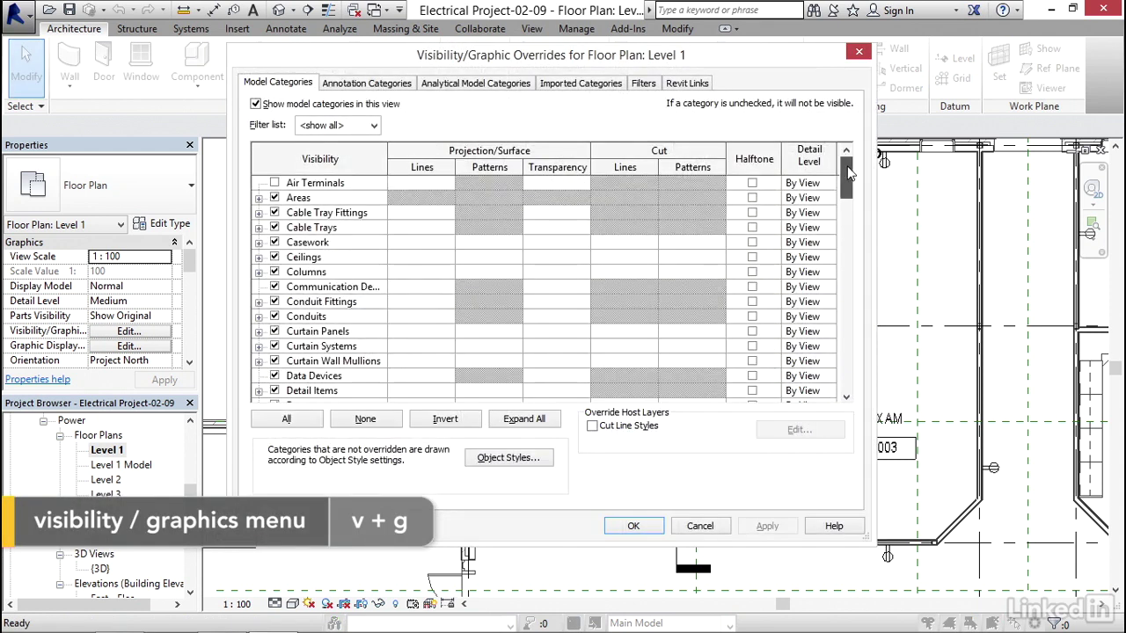
pyautogui.moveTo(847, 173); pyautogui.dragTo(846, 240)
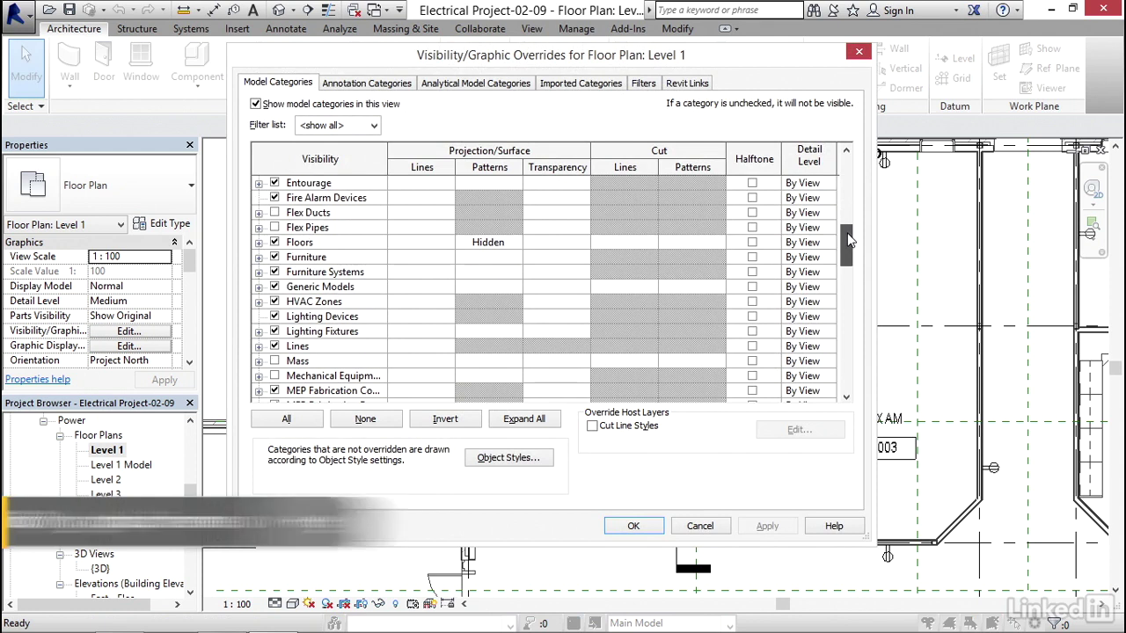
pyautogui.click(272, 335)
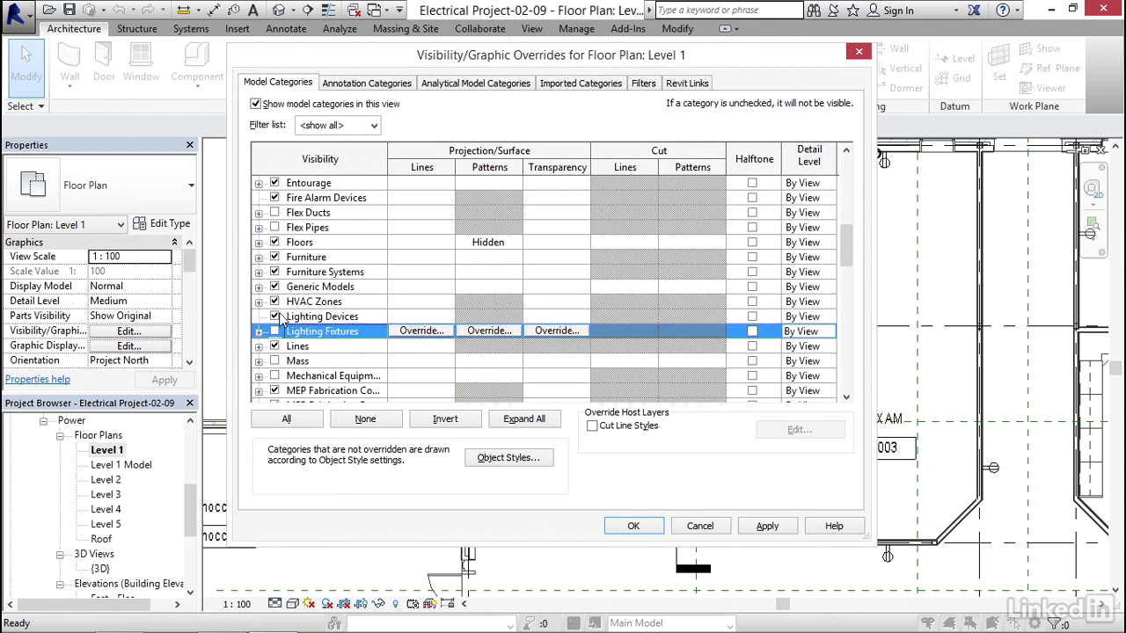
pyautogui.click(274, 316)
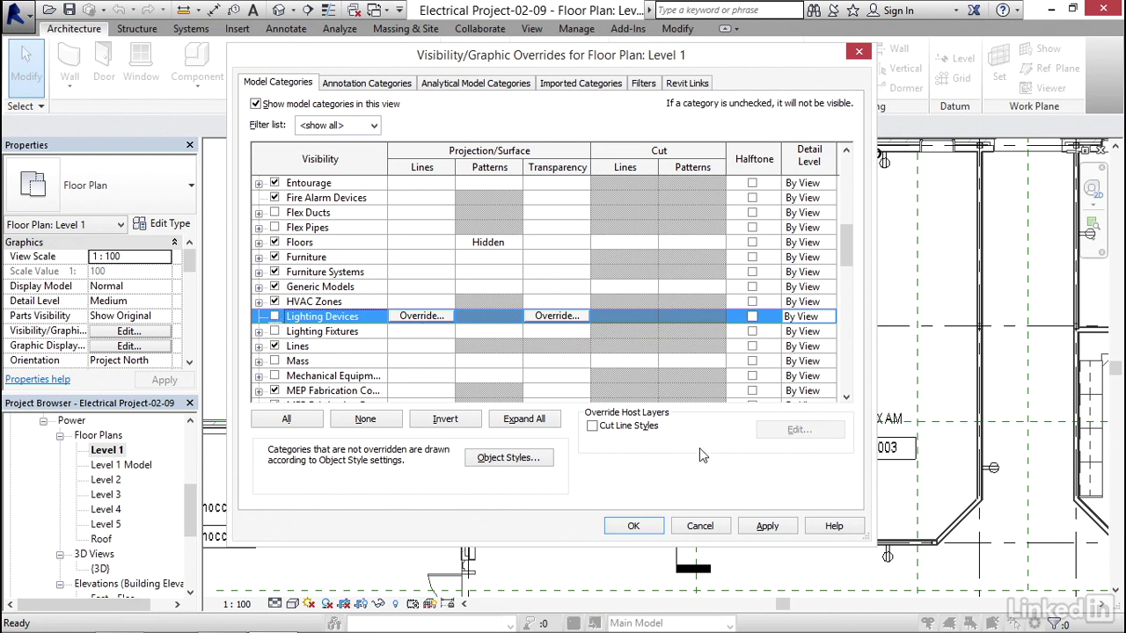
pyautogui.click(765, 527)
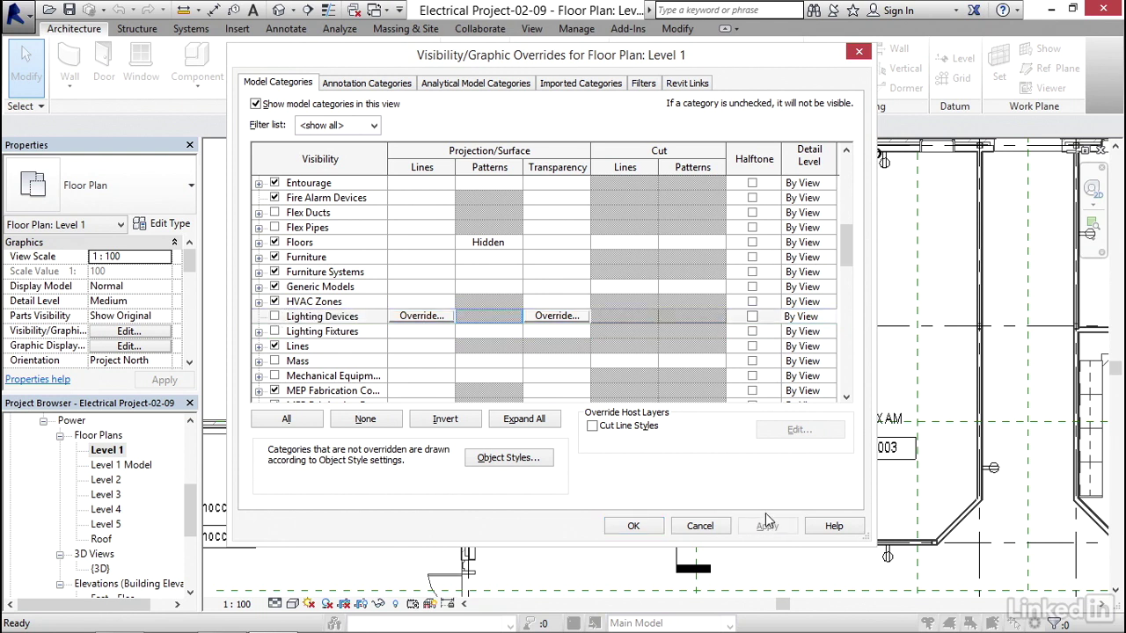
pyautogui.click(629, 526)
# Select the electrical circuit of the Office 101 receptacles and convert it to arc wires
pyautogui.moveTo(537, 273); pyautogui.dragTo(533, 364, button='middle')
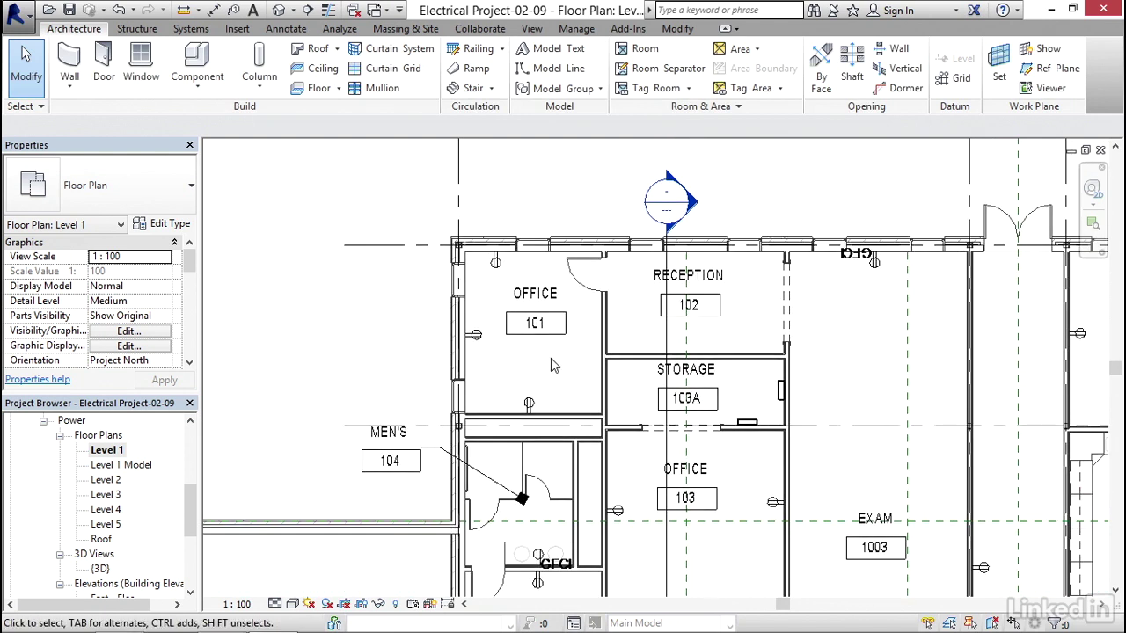
pyautogui.scroll(2, 550, 358)
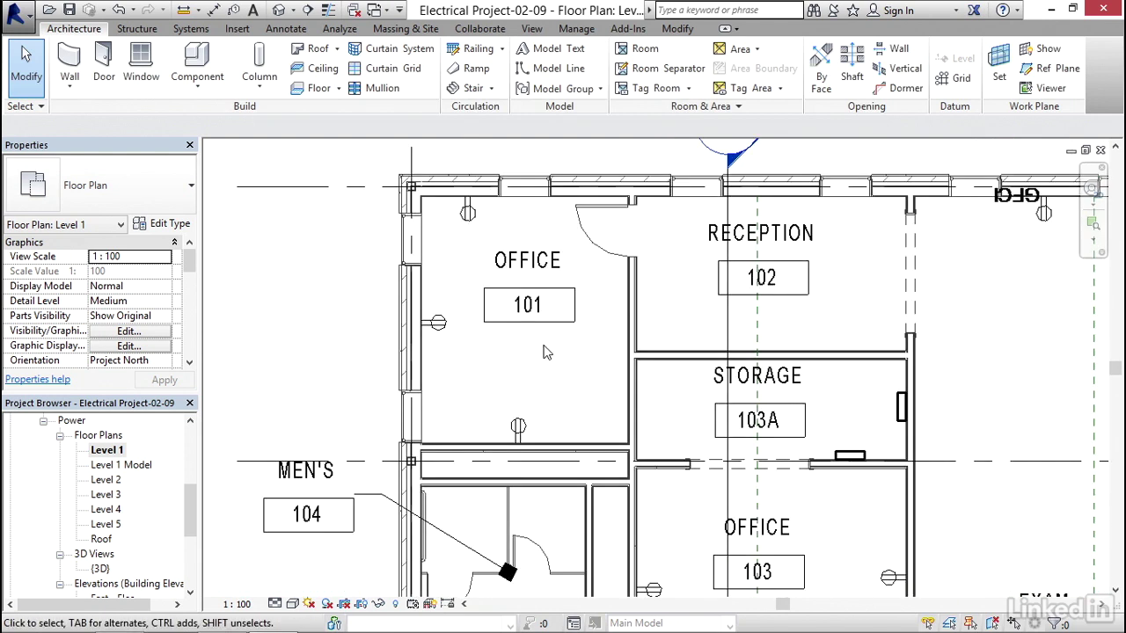
pyautogui.press('Tab')
pyautogui.click(471, 221)
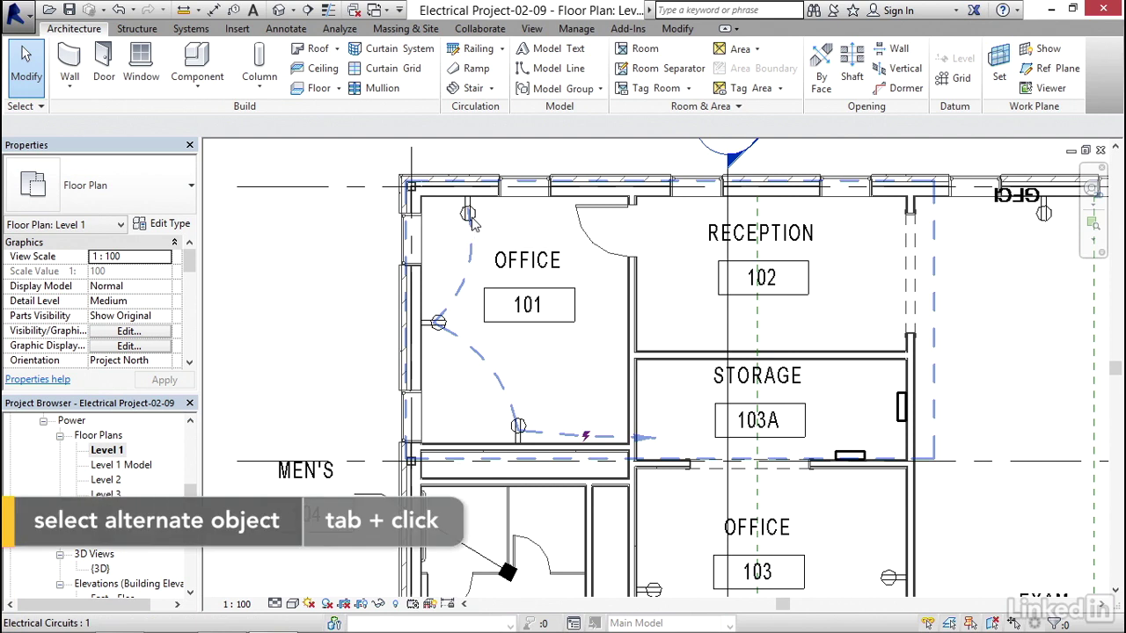
pyautogui.click(471, 222)
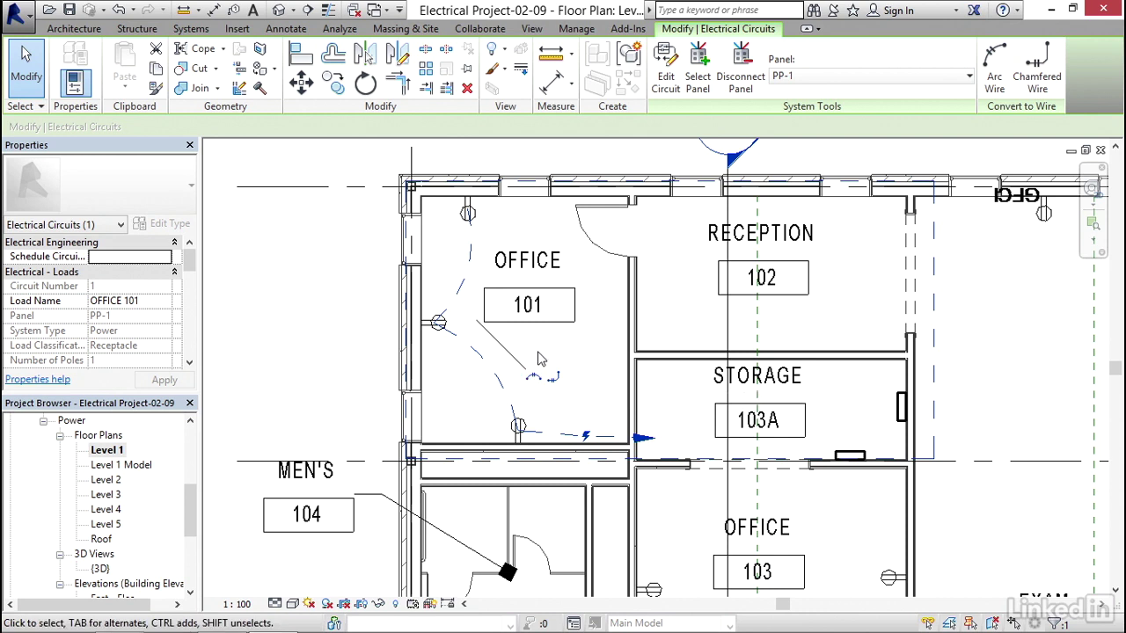
pyautogui.click(538, 379)
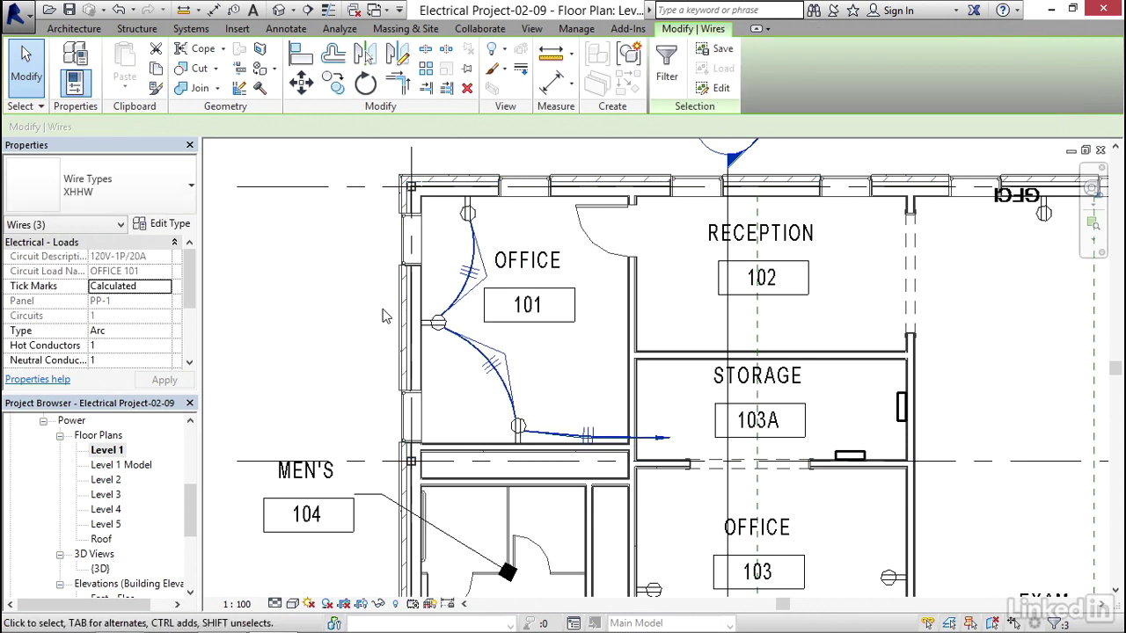
pyautogui.press('Escape')
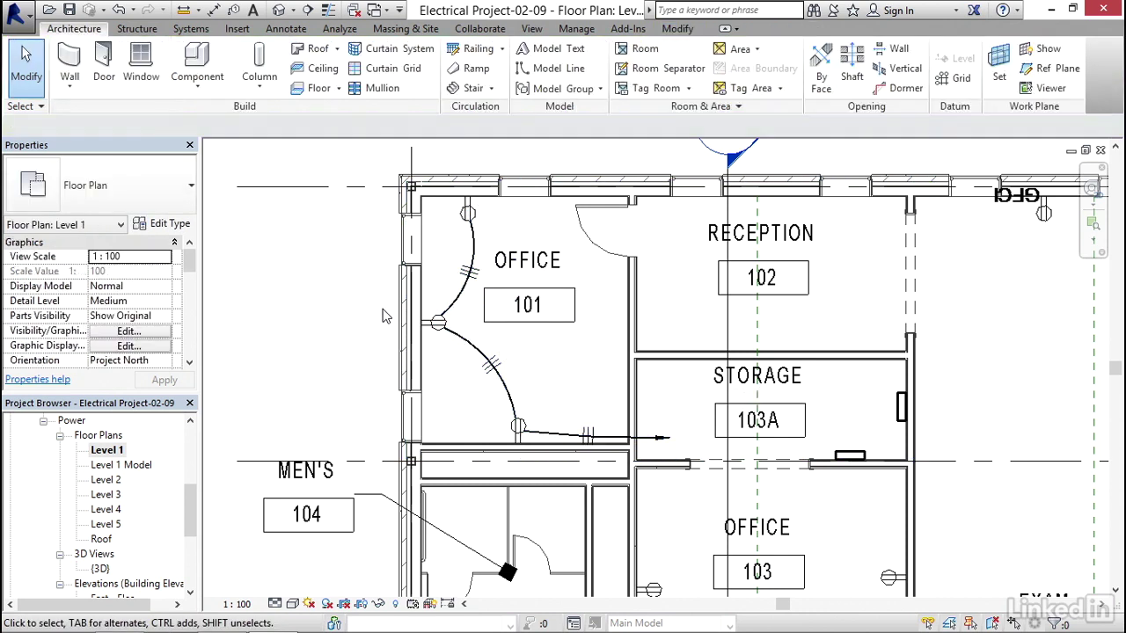
# Reshape Office 101's home run wire into a pronounced arc and pull its arrow end back inside the room
pyautogui.click(583, 433)
pyautogui.moveTo(583, 433); pyautogui.dragTo(503, 324, button='middle')
pyautogui.scroll(3, 503, 324)
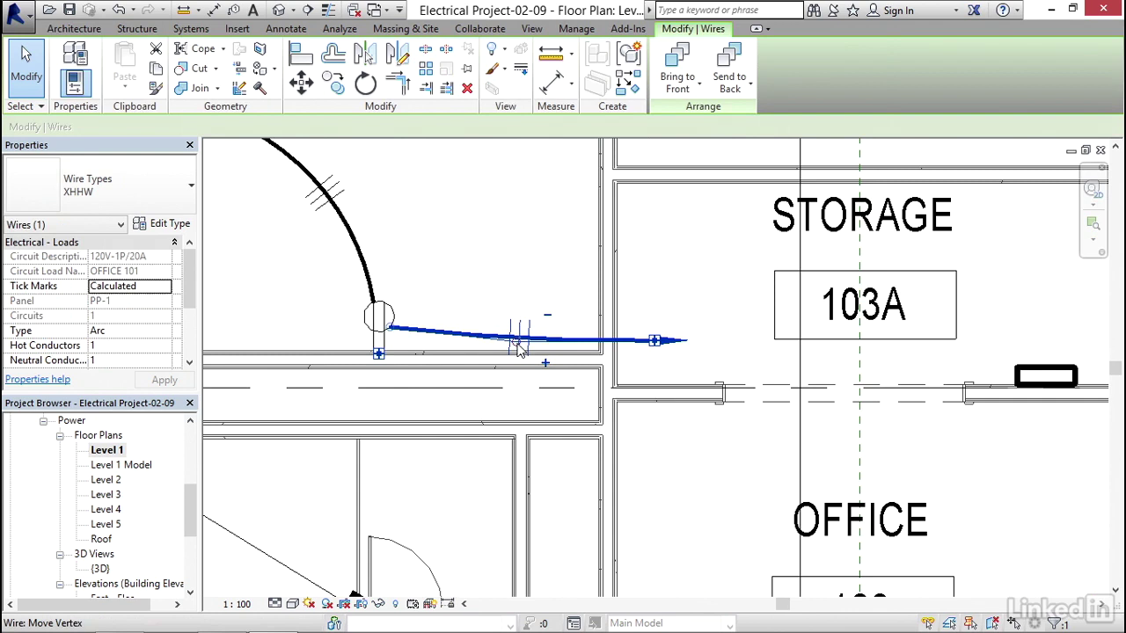
pyautogui.moveTo(521, 343); pyautogui.dragTo(429, 213)
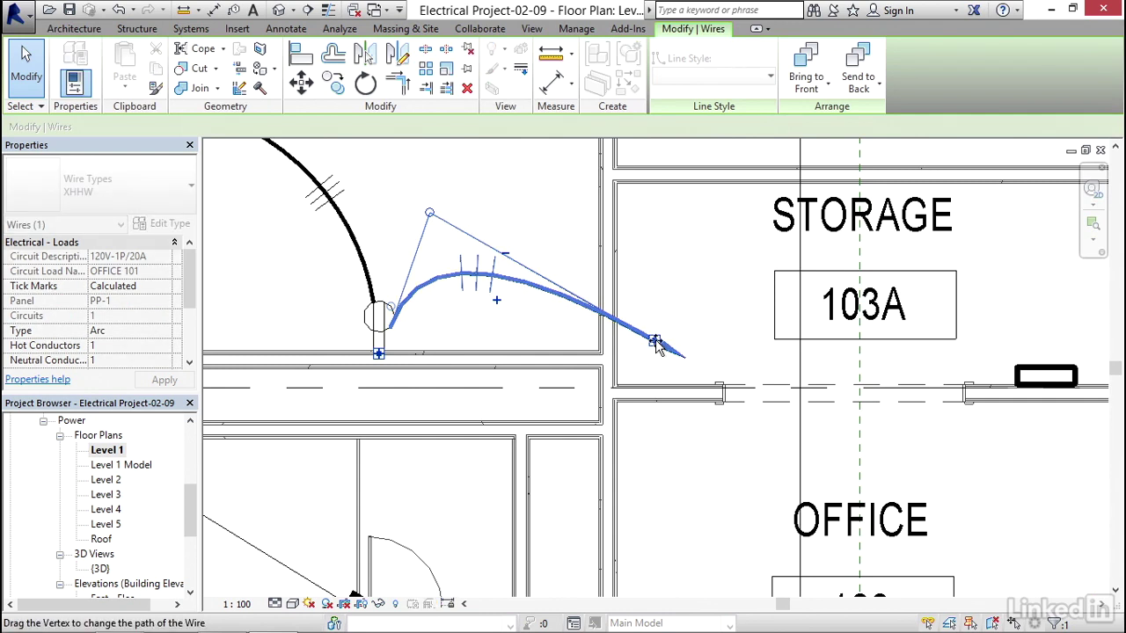
pyautogui.moveTo(655, 343); pyautogui.dragTo(563, 299)
pyautogui.click(512, 335)
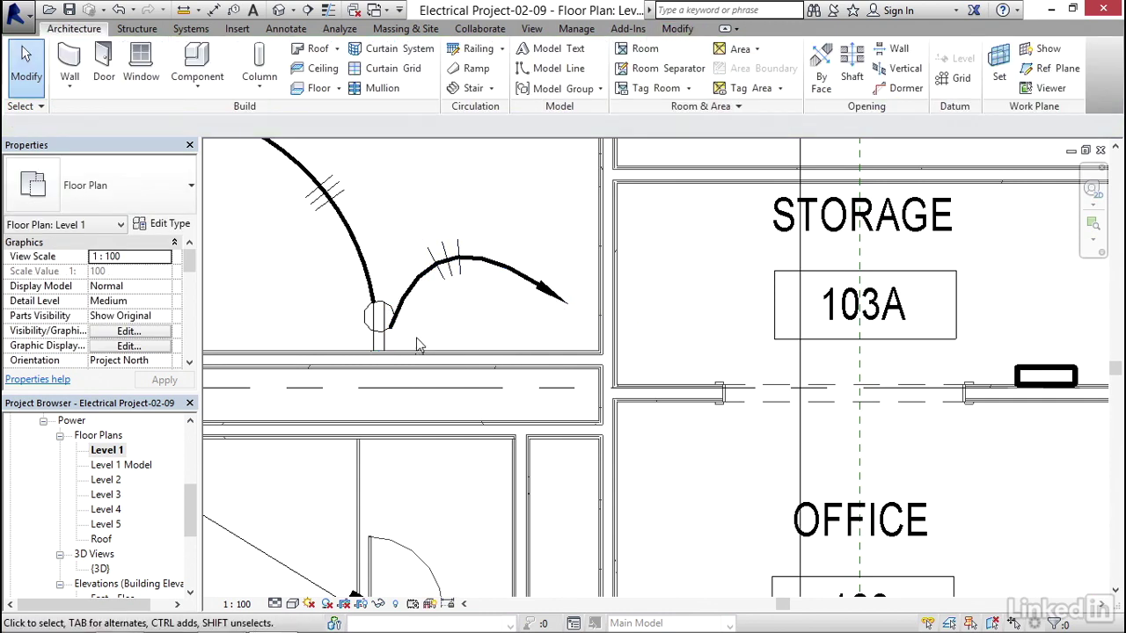
# Convert the circuit joining the men's room GFCI receptacle and the receptacle behind its wall to arc wires
pyautogui.scroll(-10, 418, 345)
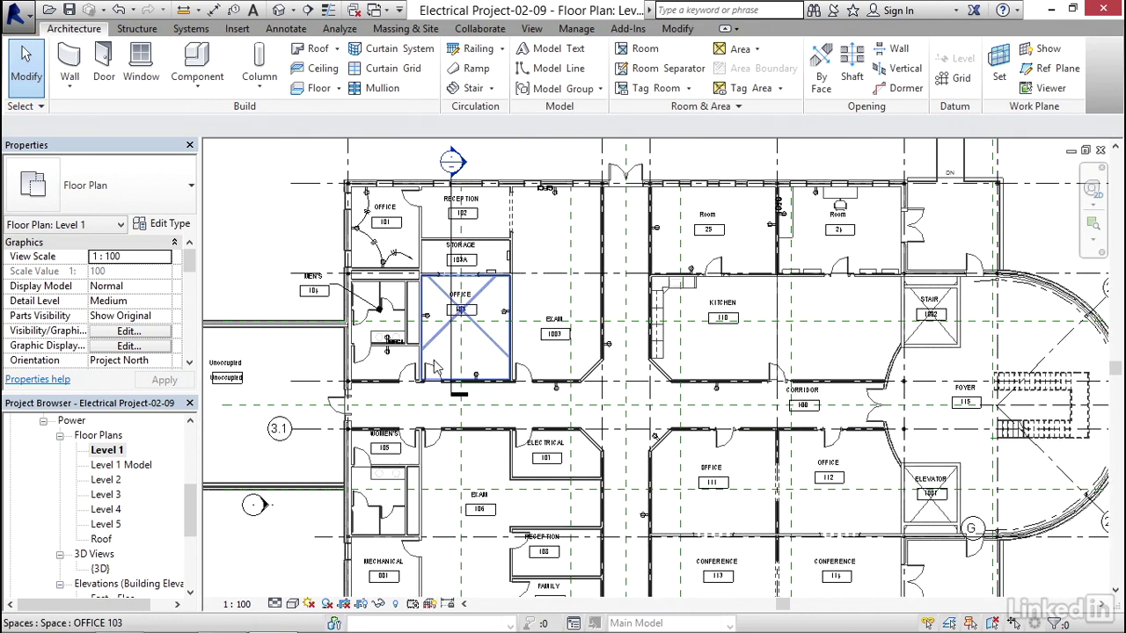
pyautogui.scroll(5, 387, 362)
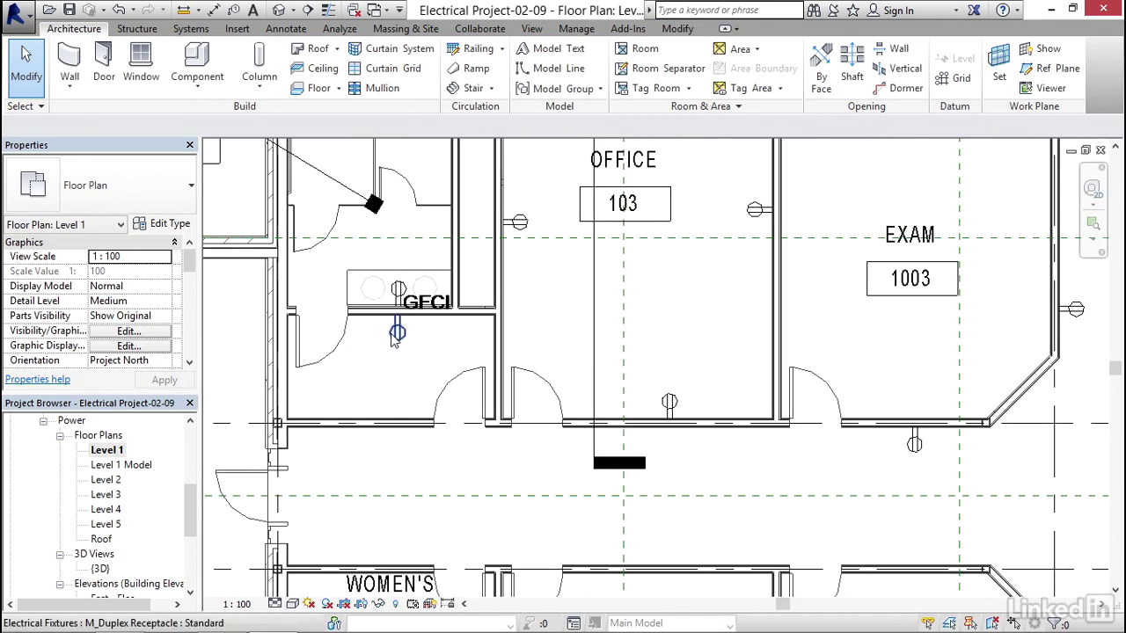
pyautogui.press('Tab')
pyautogui.click(393, 333)
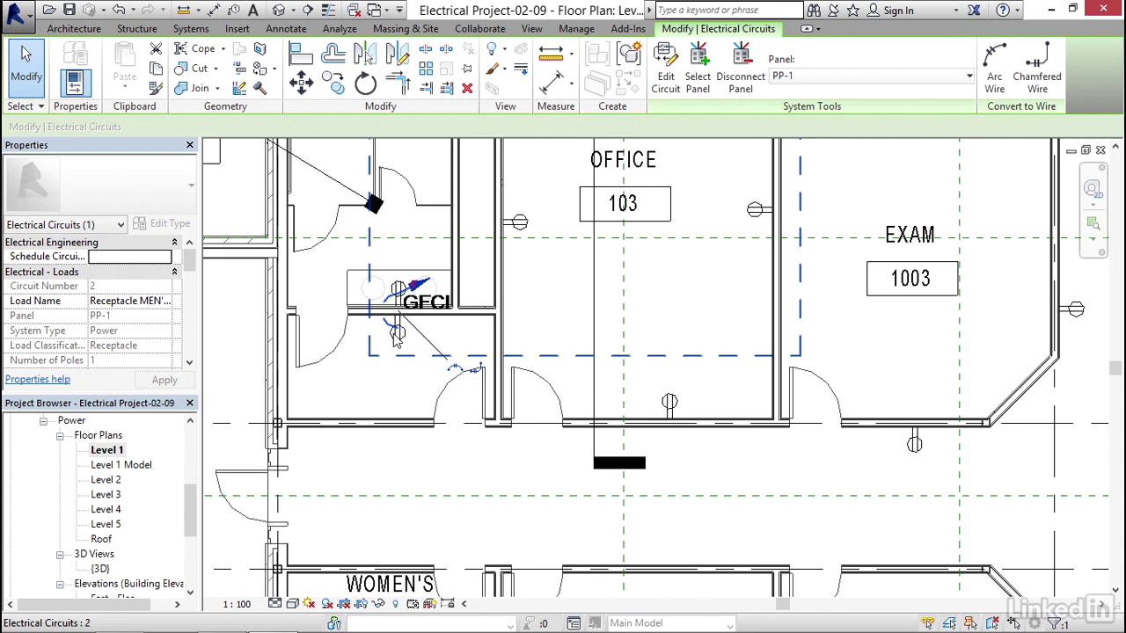
pyautogui.click(455, 370)
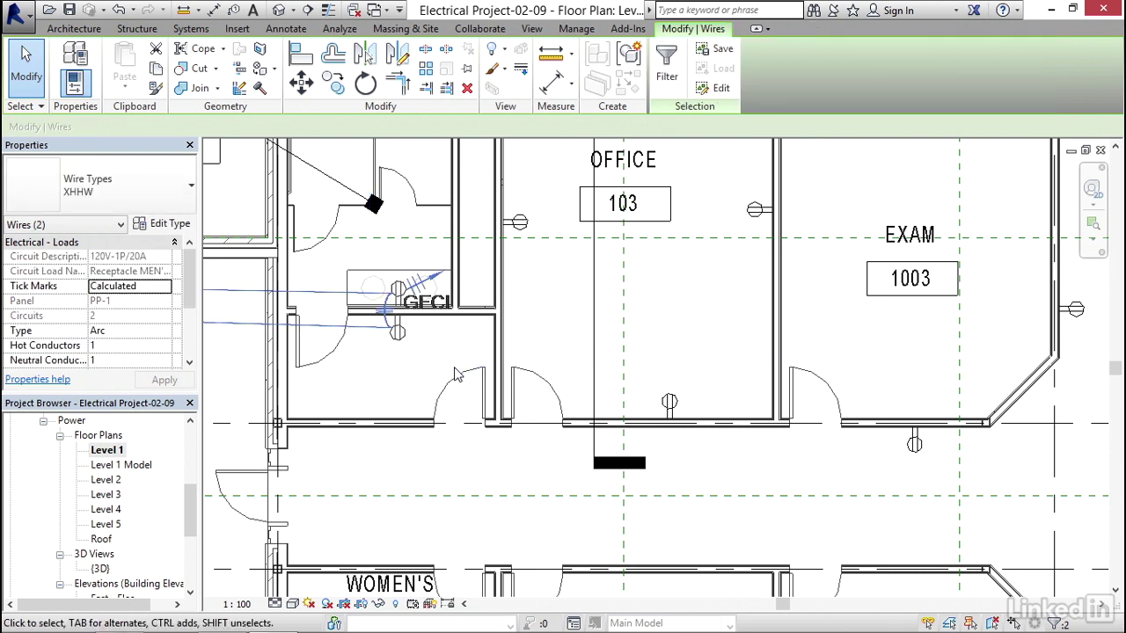
pyautogui.click(394, 385)
# Reshape the GFCI receptacle's home run wire by stretching its arrow end upward past the men's room counter
pyautogui.scroll(3, 393, 356)
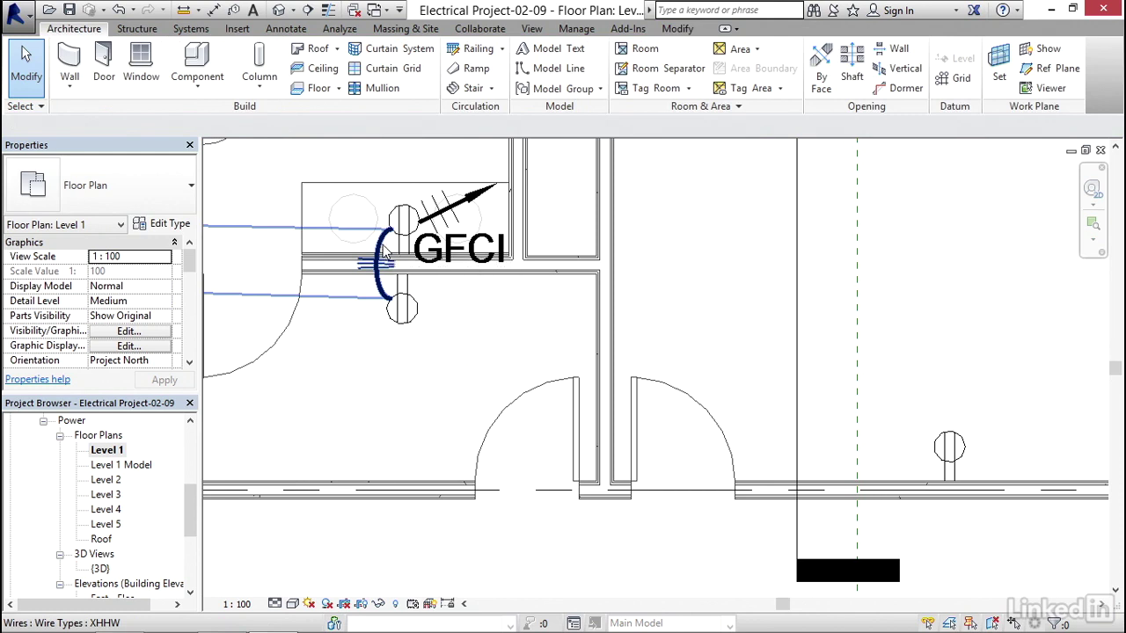
pyautogui.moveTo(402, 221); pyautogui.dragTo(387, 327, button='middle')
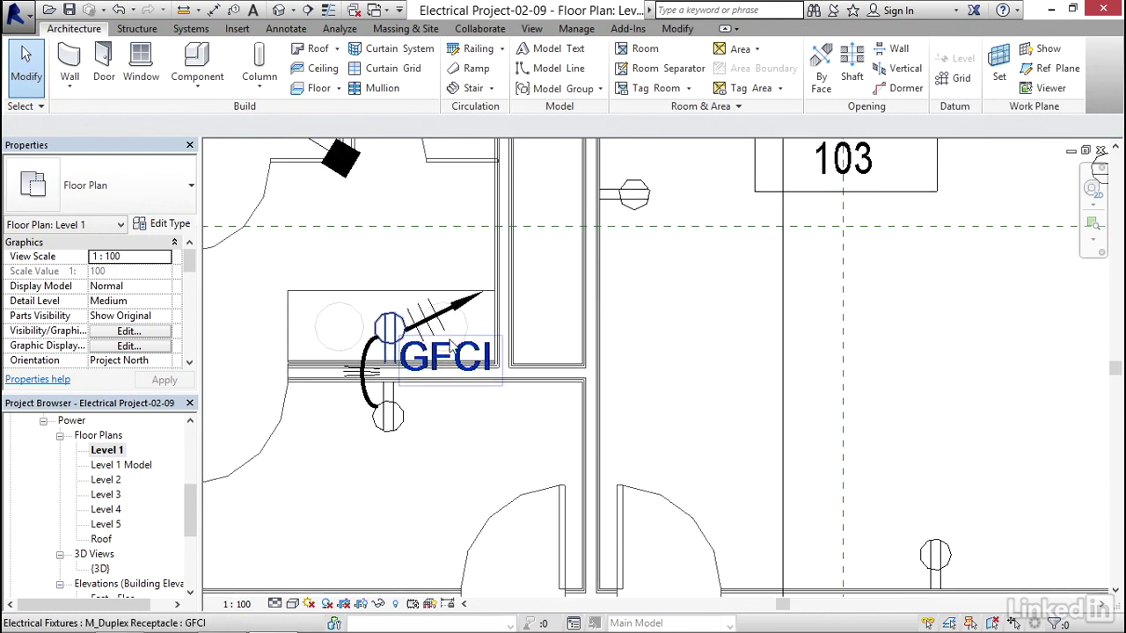
pyautogui.click(456, 318)
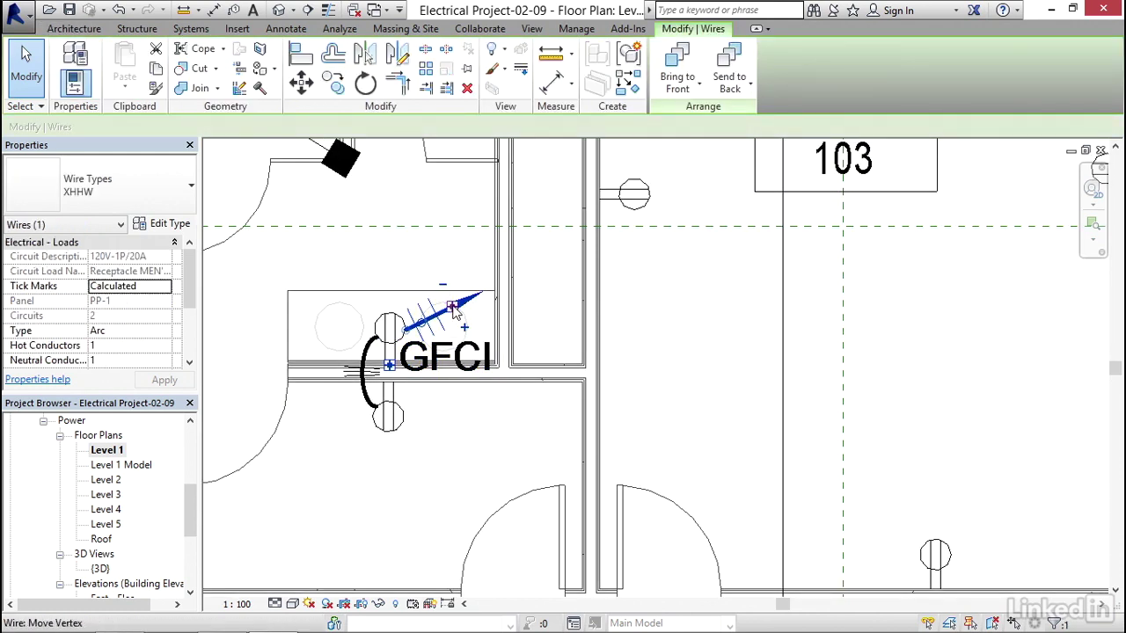
pyautogui.moveTo(452, 289); pyautogui.dragTo(466, 266)
pyautogui.click(547, 329)
# Draw an arc wire home run from the receptacle on Office 103's wall shared with Exam 1003, curving up toward the storage room panel
pyautogui.scroll(-5, 317, 299)
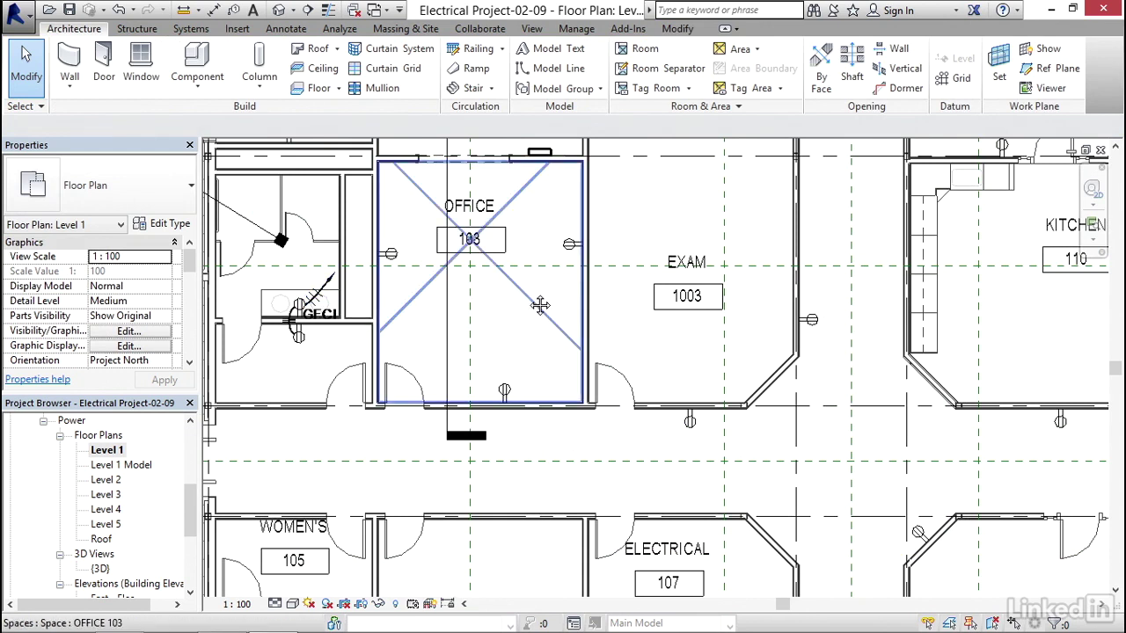
pyautogui.scroll(3, 540, 290)
pyautogui.moveTo(512, 278); pyautogui.dragTo(476, 411, button='middle')
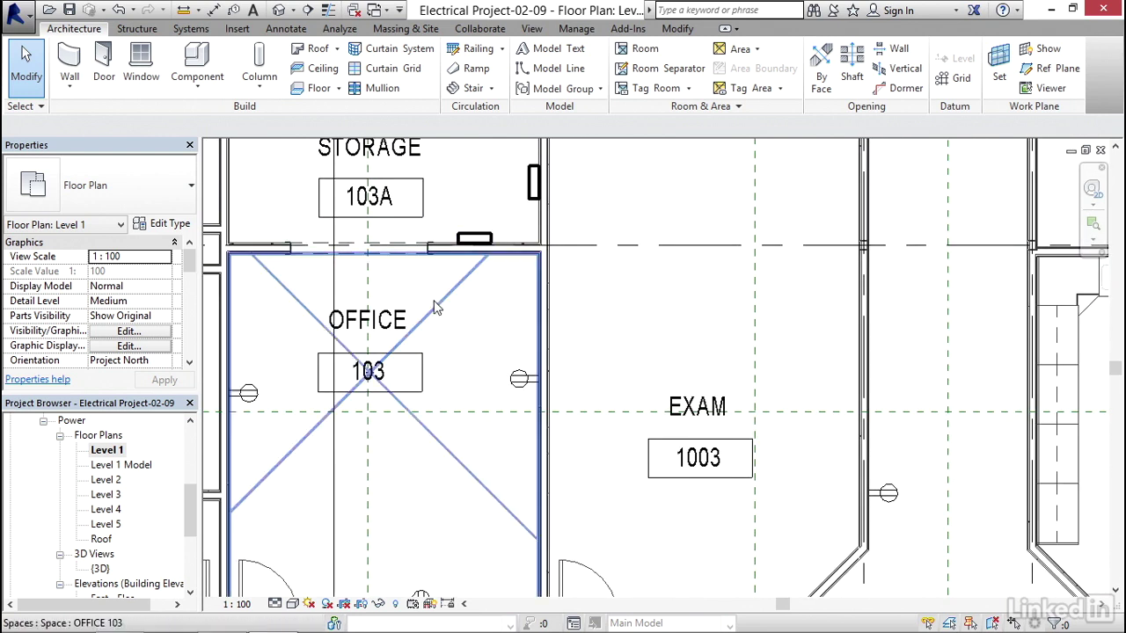
pyautogui.click(192, 29)
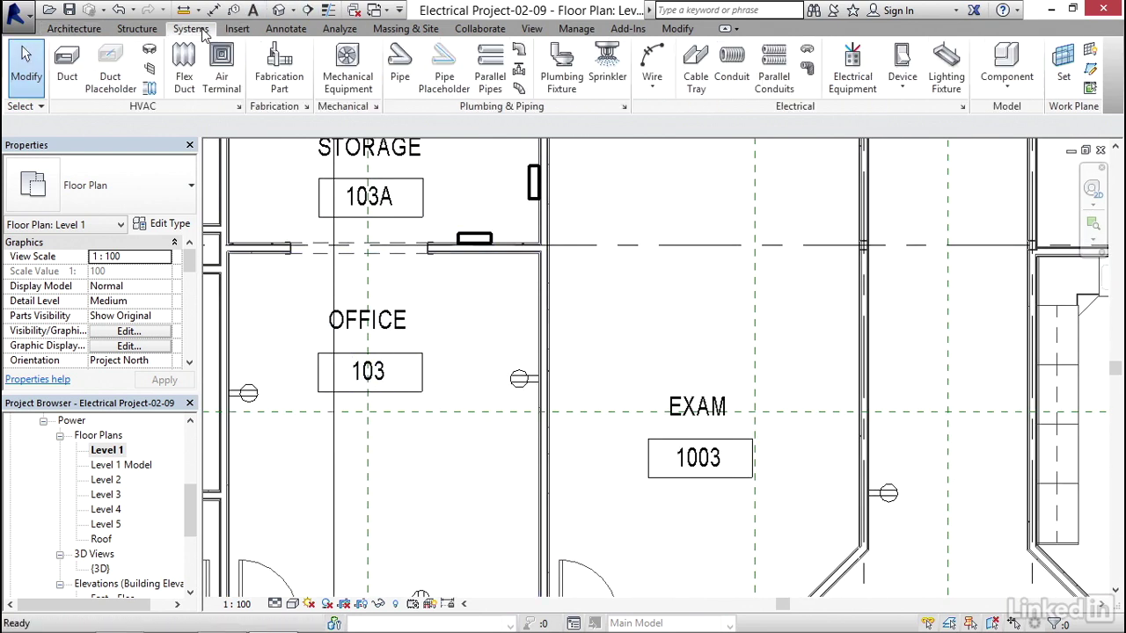
pyautogui.click(651, 89)
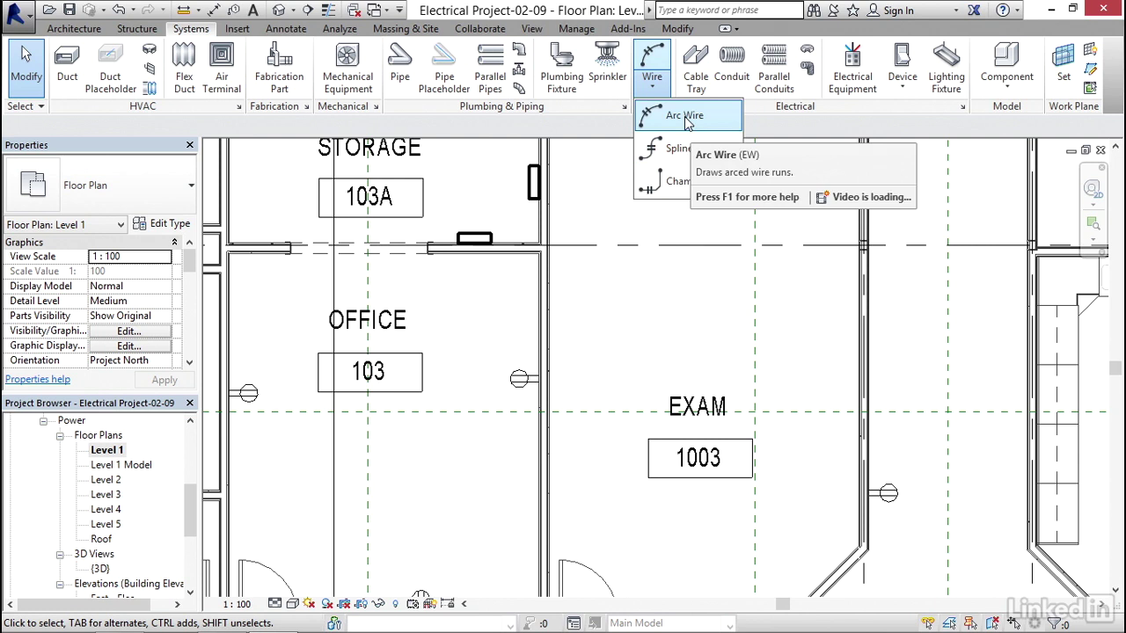
pyautogui.click(685, 117)
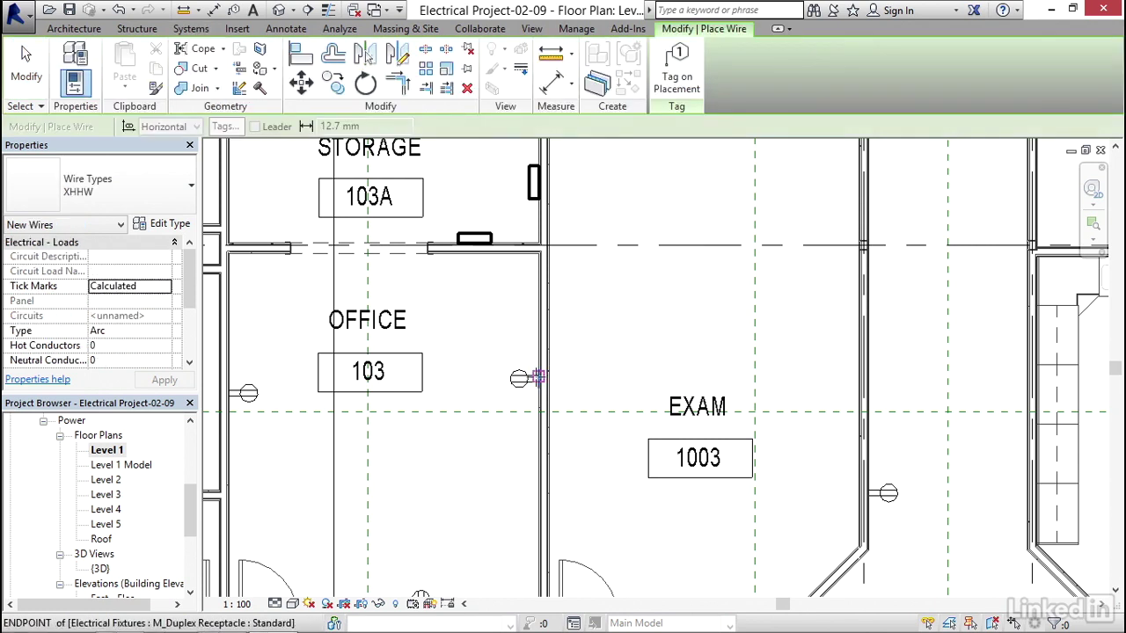
pyautogui.scroll(4, 537, 377)
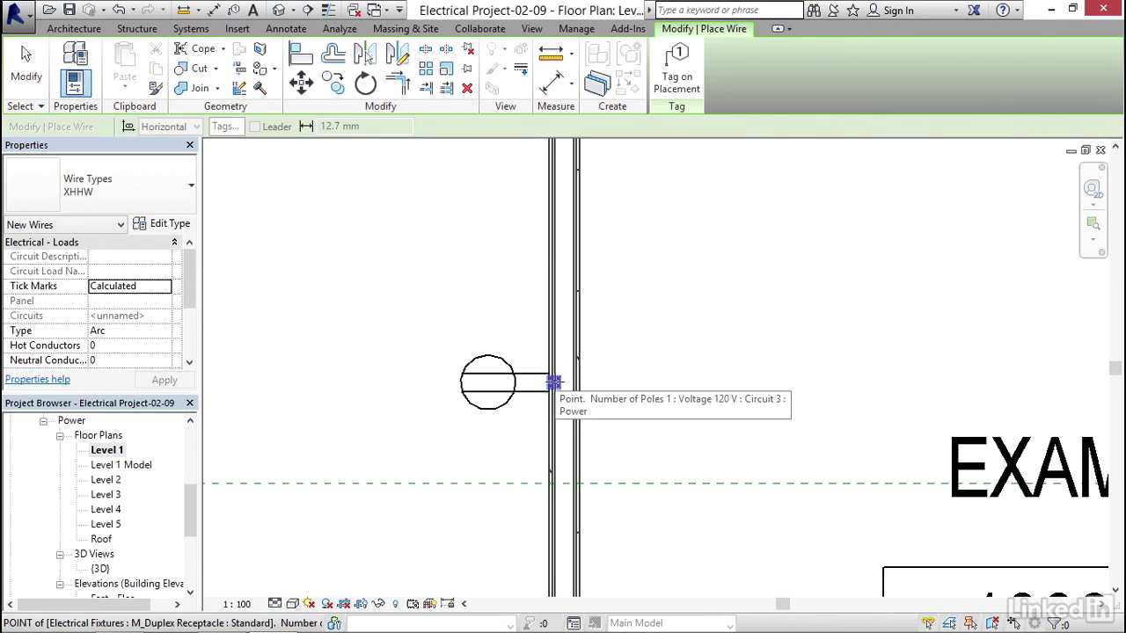
pyautogui.click(553, 382)
pyautogui.scroll(-2, 534, 280)
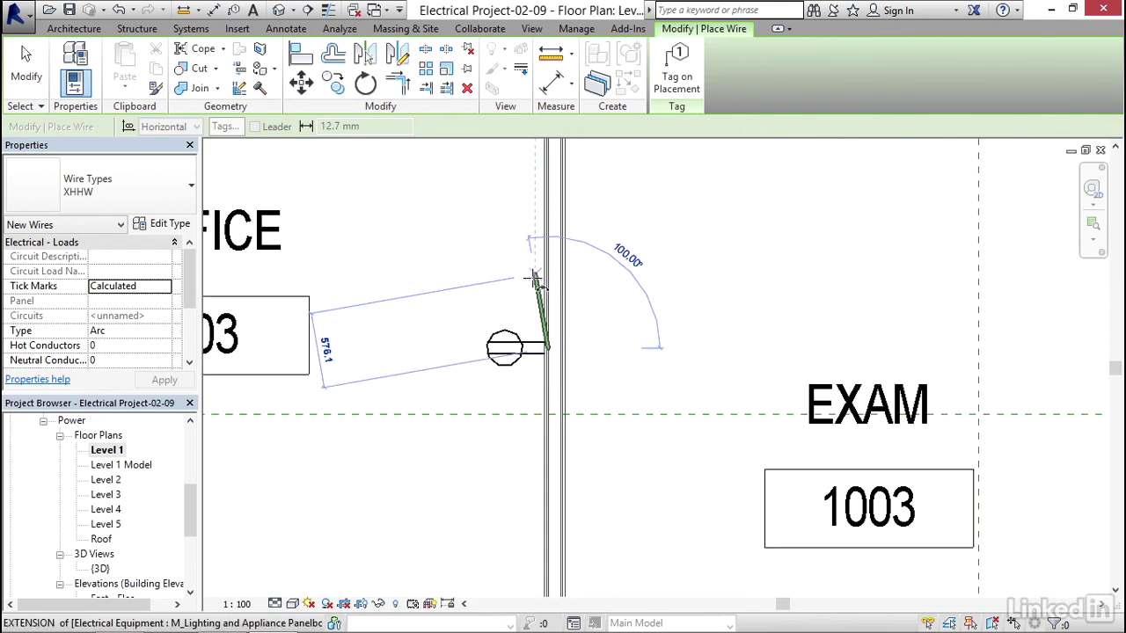
pyautogui.scroll(-1, 533, 278)
pyautogui.moveTo(547, 291); pyautogui.dragTo(593, 371, button='middle')
pyautogui.click(565, 329)
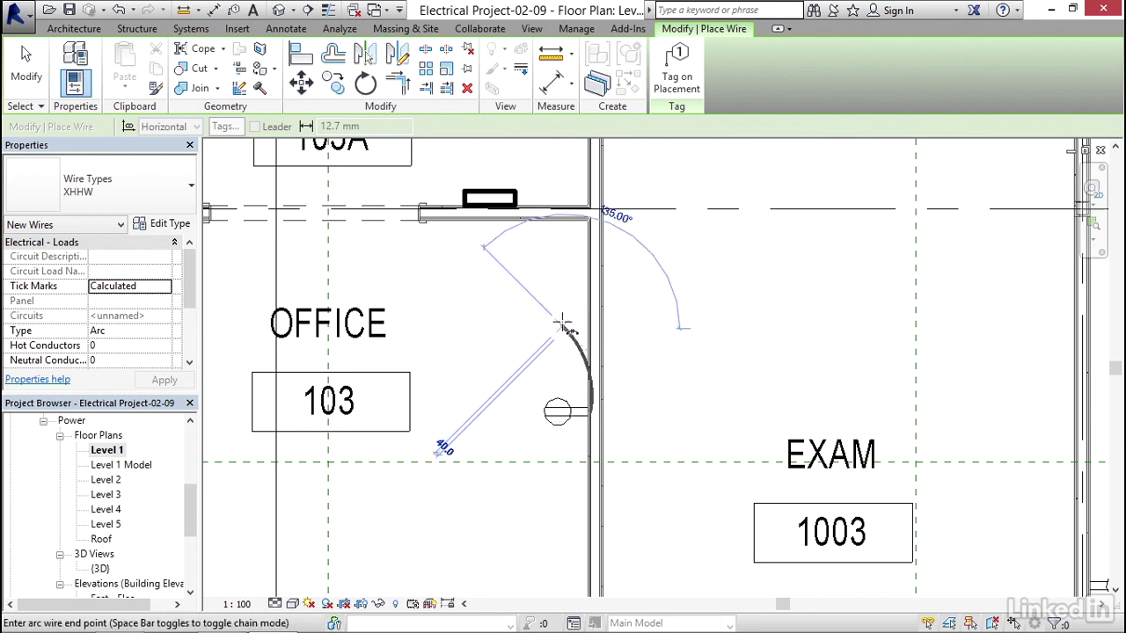
pyautogui.click(534, 286)
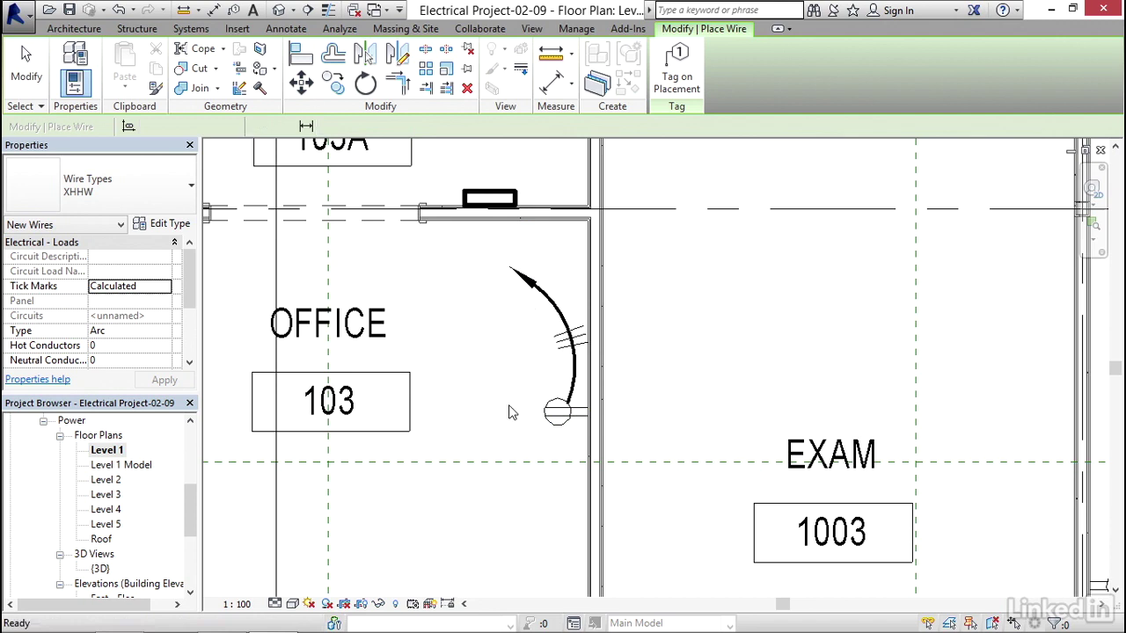
pyautogui.press('Escape')
pyautogui.press('Escape')
pyautogui.scroll(-5, 518, 292)
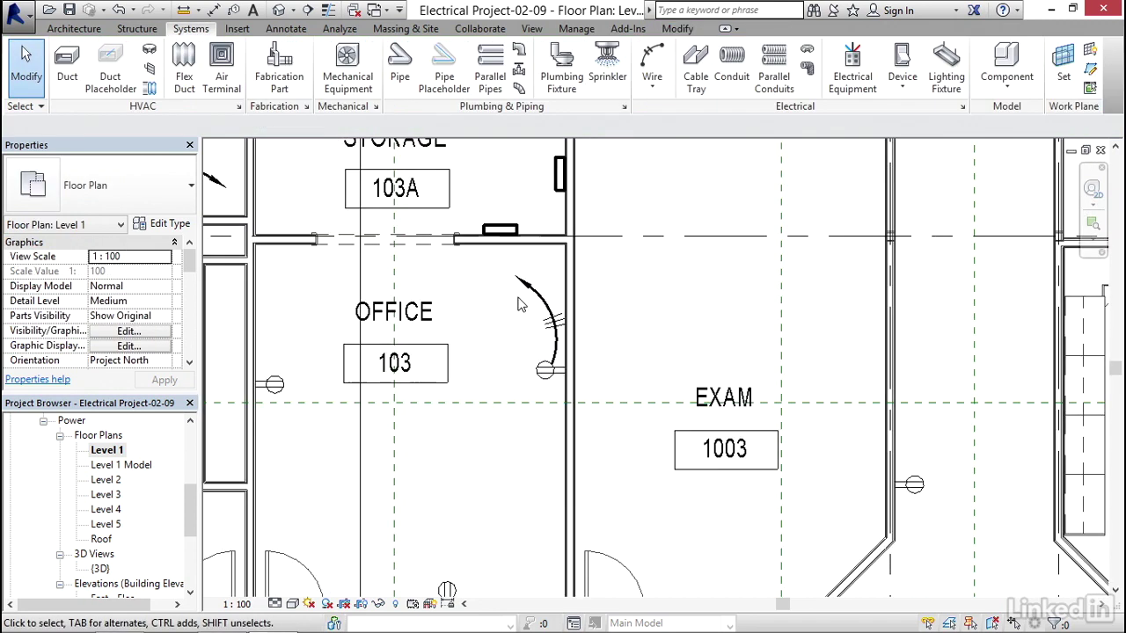
# Draw an arc wire from Office 103's receptacle on the Exam 1003 wall to the receptacle on its corridor wall
pyautogui.moveTo(510, 372); pyautogui.dragTo(531, 311, button='middle')
pyautogui.scroll(2, 482, 396)
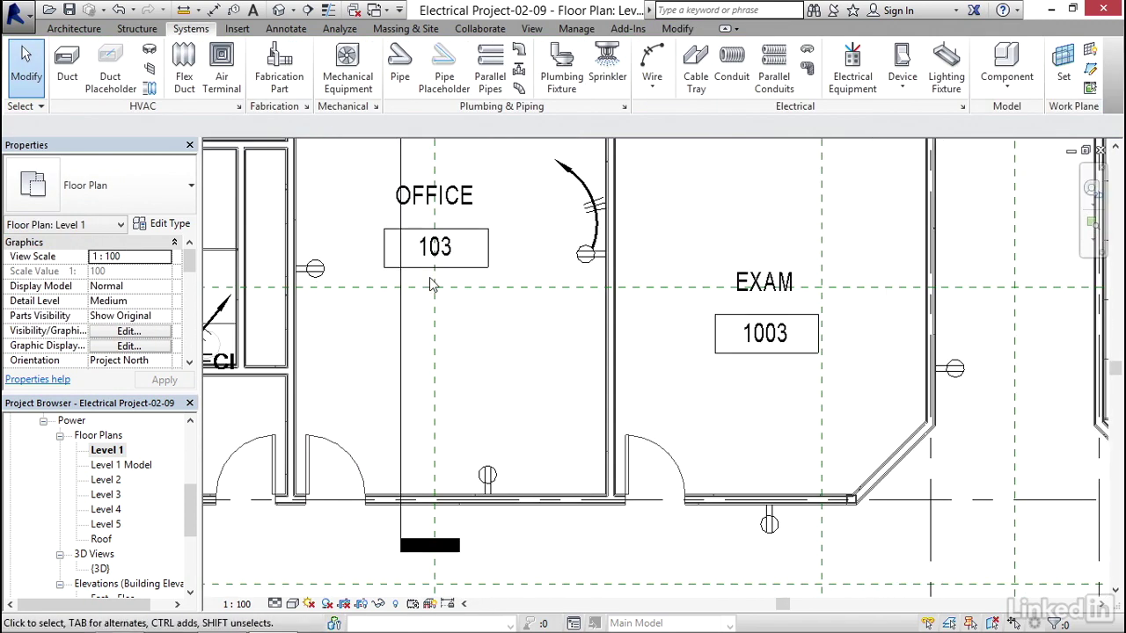
pyautogui.click(649, 58)
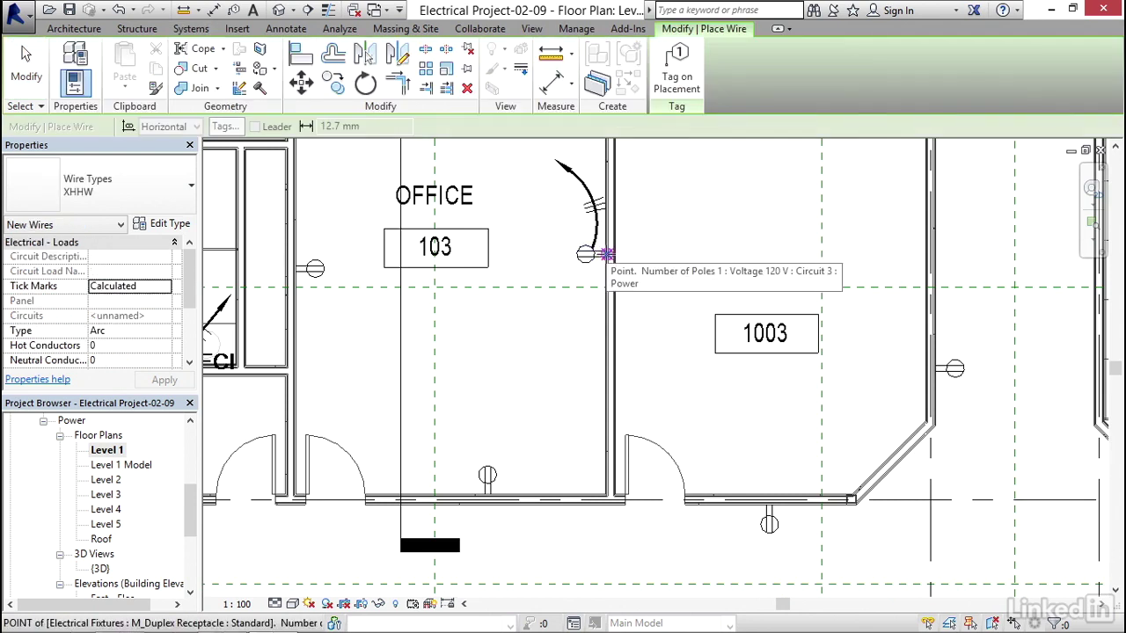
pyautogui.click(607, 254)
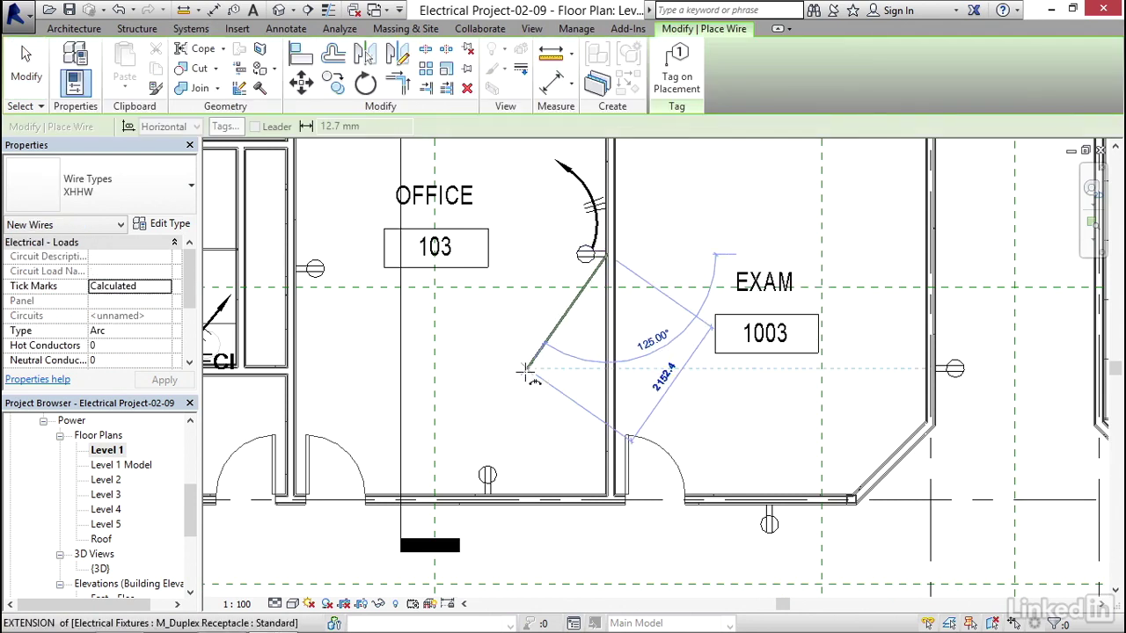
pyautogui.moveTo(522, 406); pyautogui.dragTo(515, 326, button='middle')
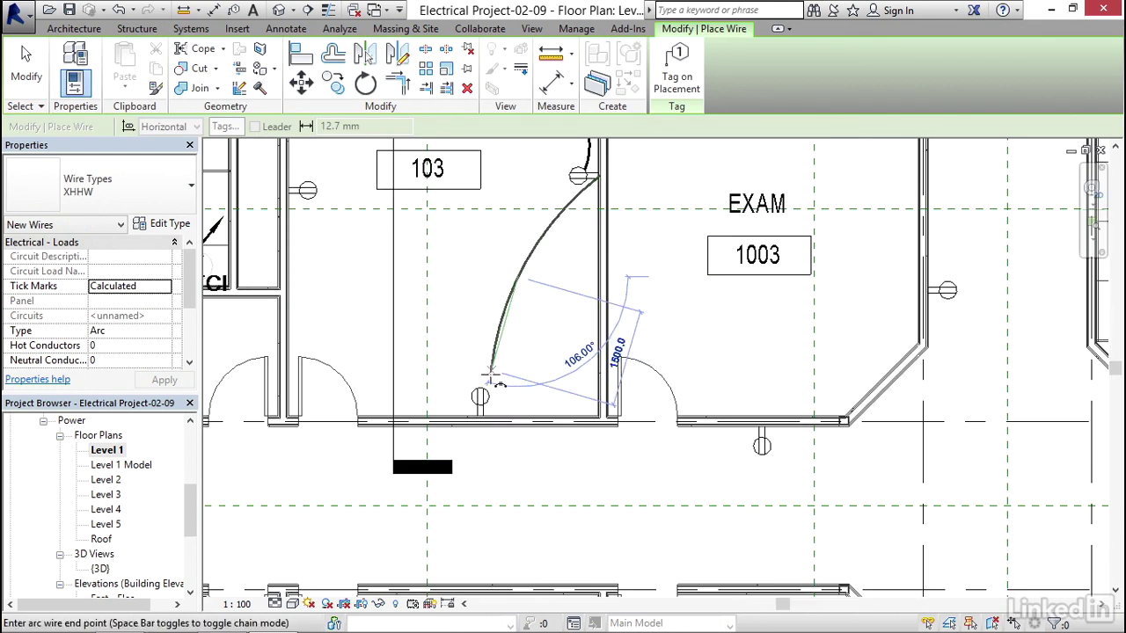
pyautogui.scroll(1, 484, 394)
pyautogui.scroll(2, 495, 397)
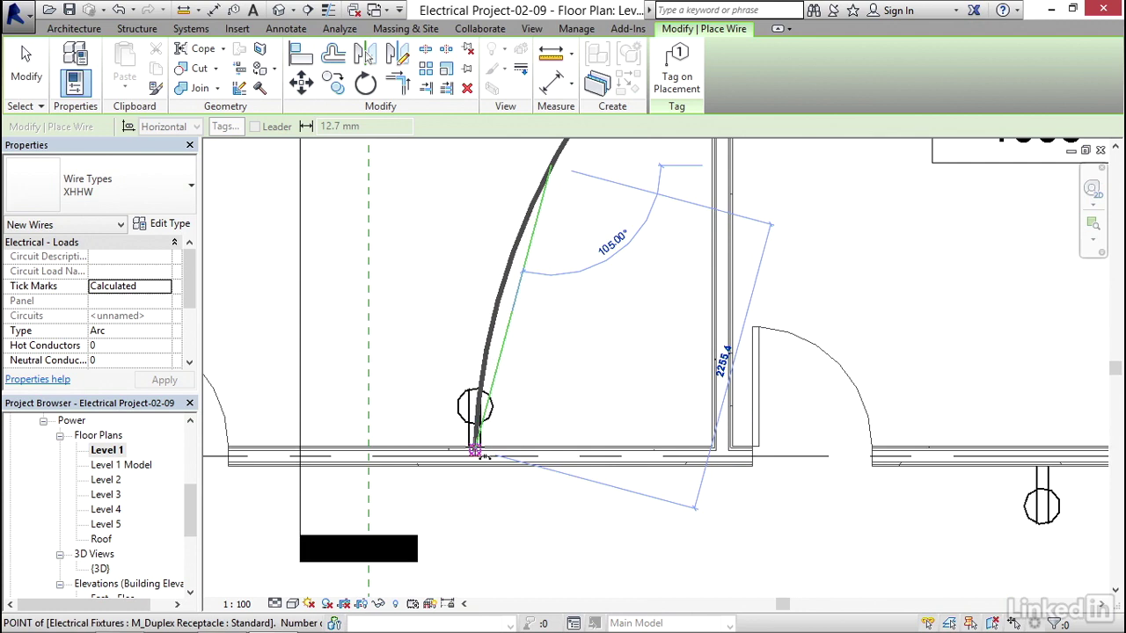
pyautogui.click(477, 452)
pyautogui.scroll(-3, 527, 376)
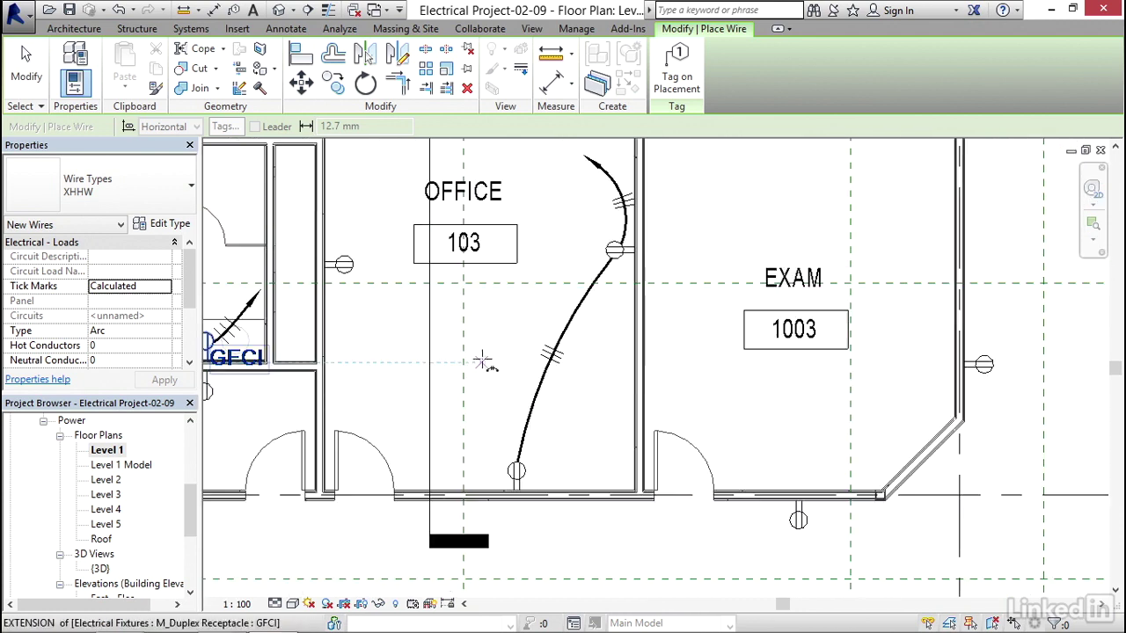
# Draw an arc wire across Office 103, bowing below the room tag, from the Exam 1003 wall receptacle to the opposite wall's receptacle
pyautogui.moveTo(488, 365); pyautogui.dragTo(484, 400, button='middle')
pyautogui.scroll(2, 554, 319)
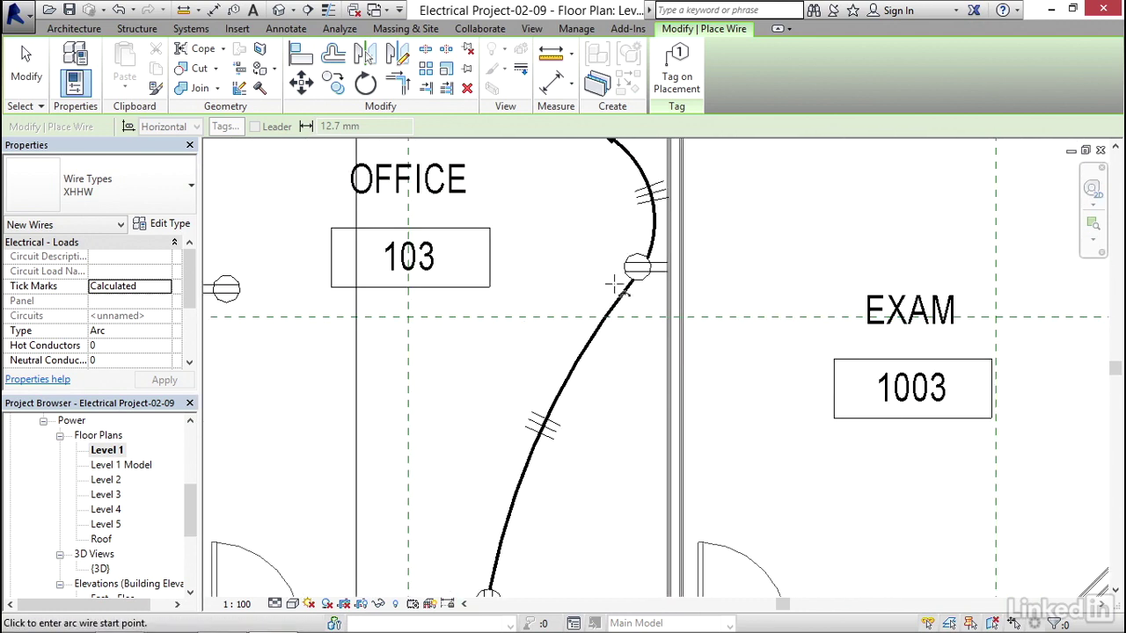
pyautogui.moveTo(496, 340); pyautogui.dragTo(500, 404, button='middle')
pyautogui.click(675, 330)
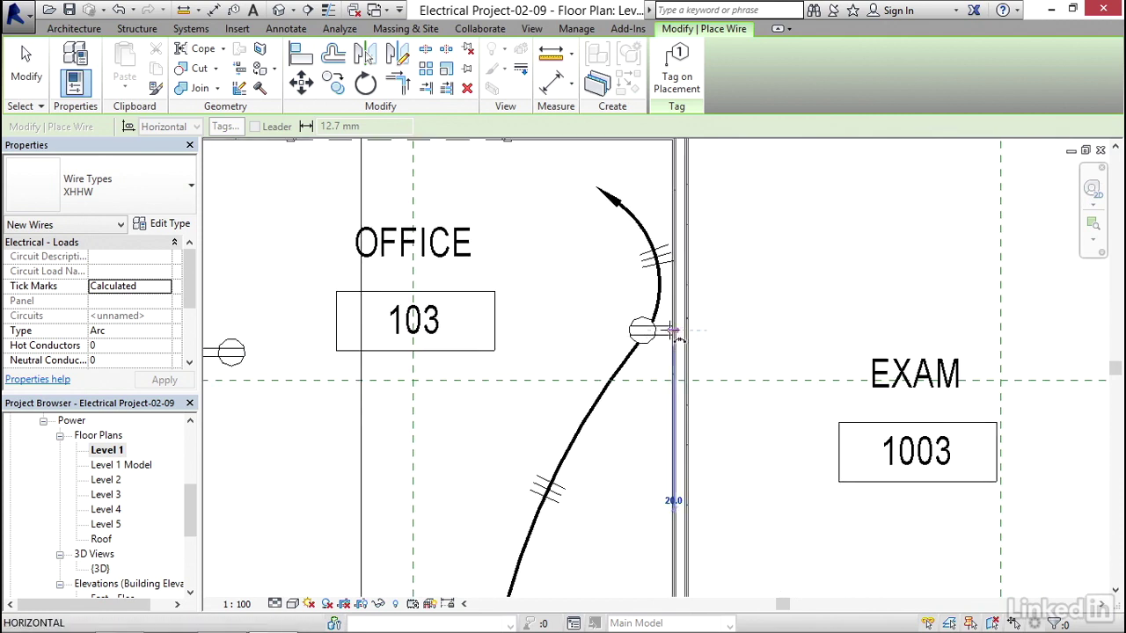
pyautogui.scroll(-3, 475, 273)
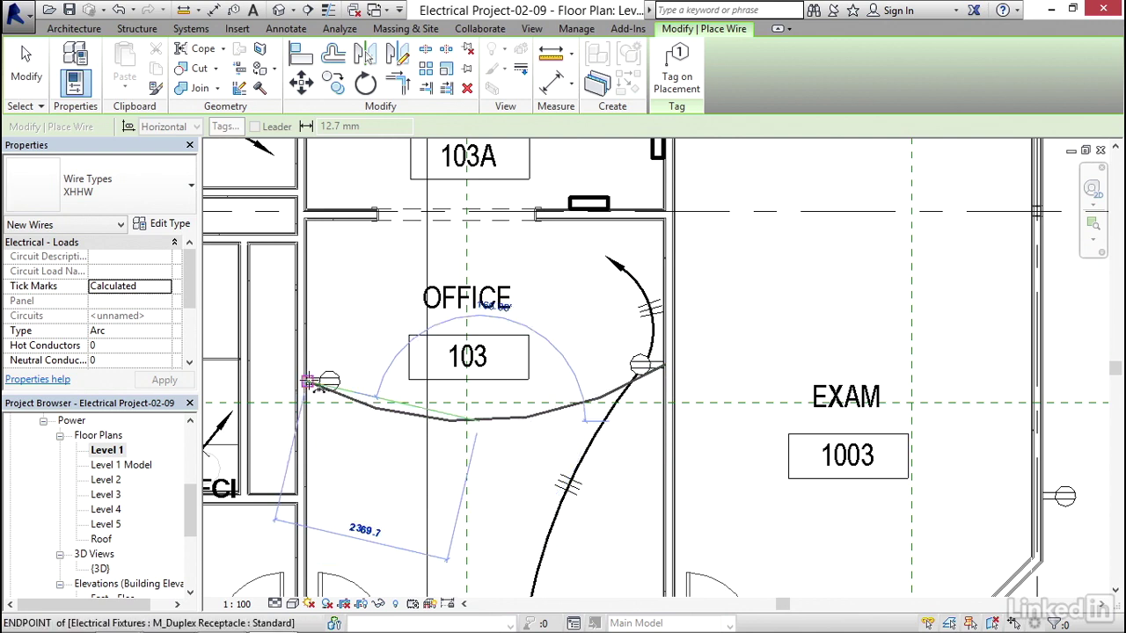
pyautogui.click(306, 380)
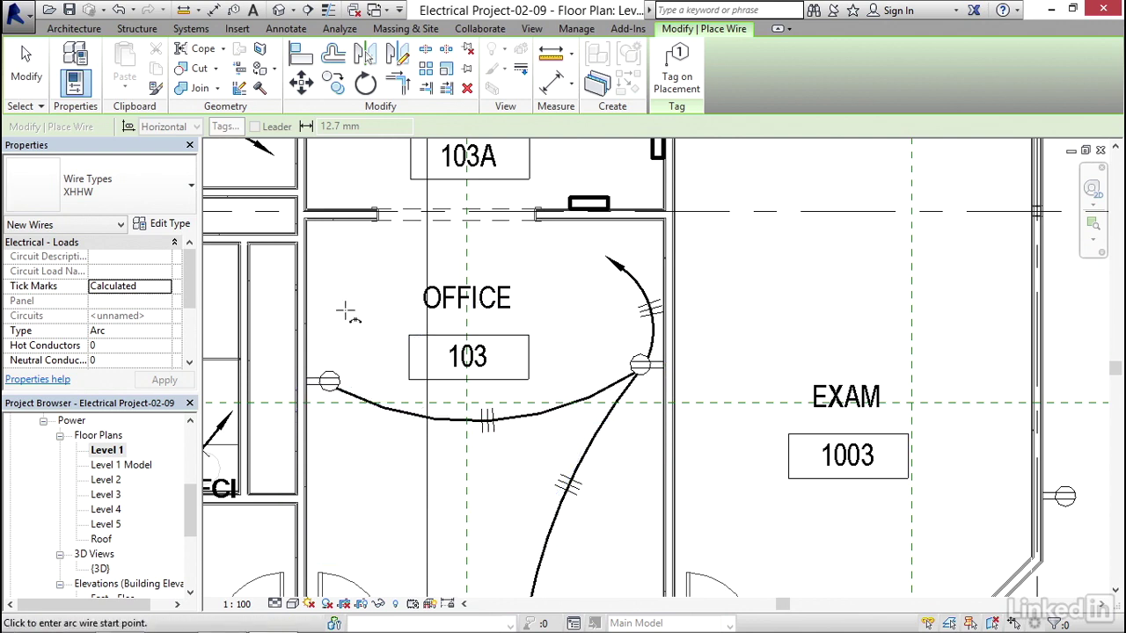
pyautogui.press('Escape')
pyautogui.scroll(-2, 350, 317)
pyautogui.scroll(-1, 349, 317)
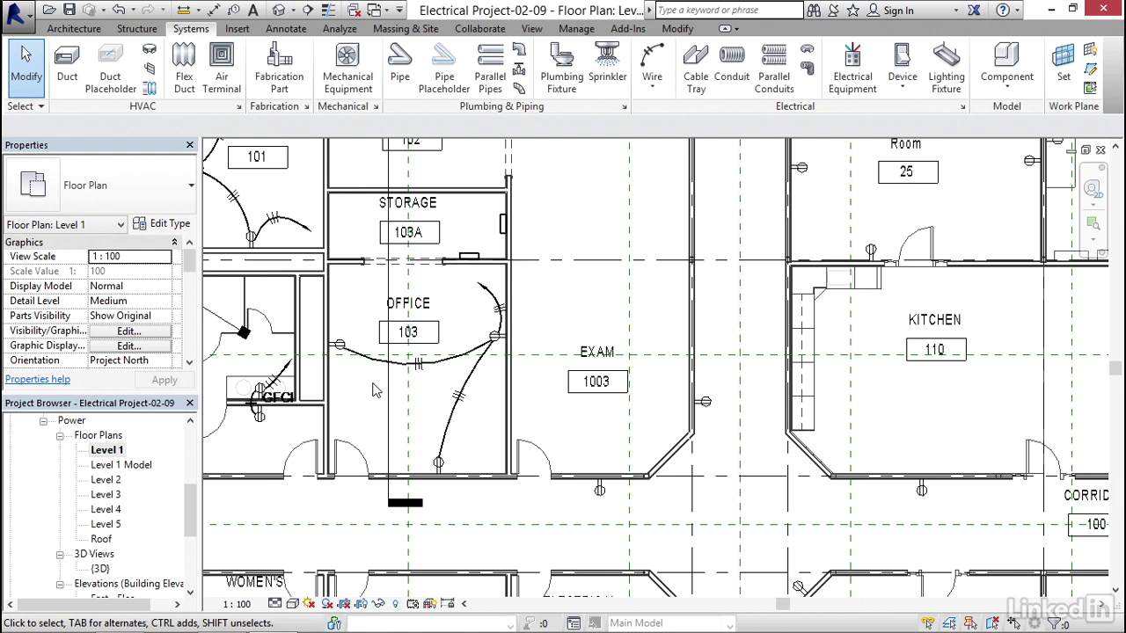
# Draw a spline wire around Exam 1003's angled corner, joining its side-wall receptacle to the receptacle on its lower corridor wall
pyautogui.moveTo(374, 387); pyautogui.dragTo(492, 416, button='middle')
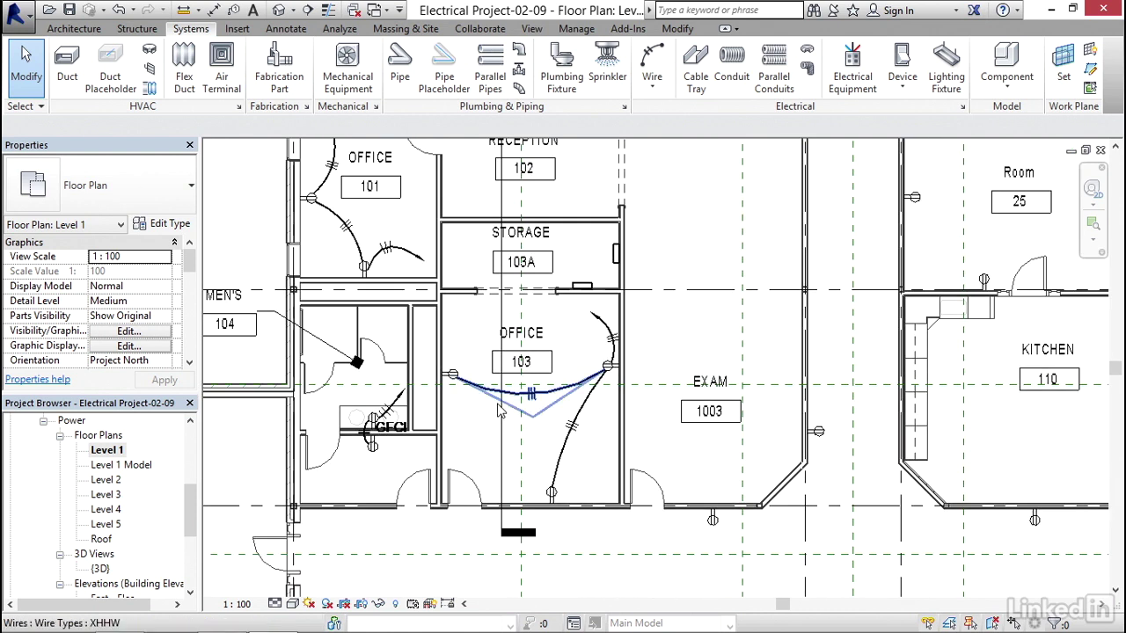
pyautogui.moveTo(708, 413); pyautogui.dragTo(383, 285, button='middle')
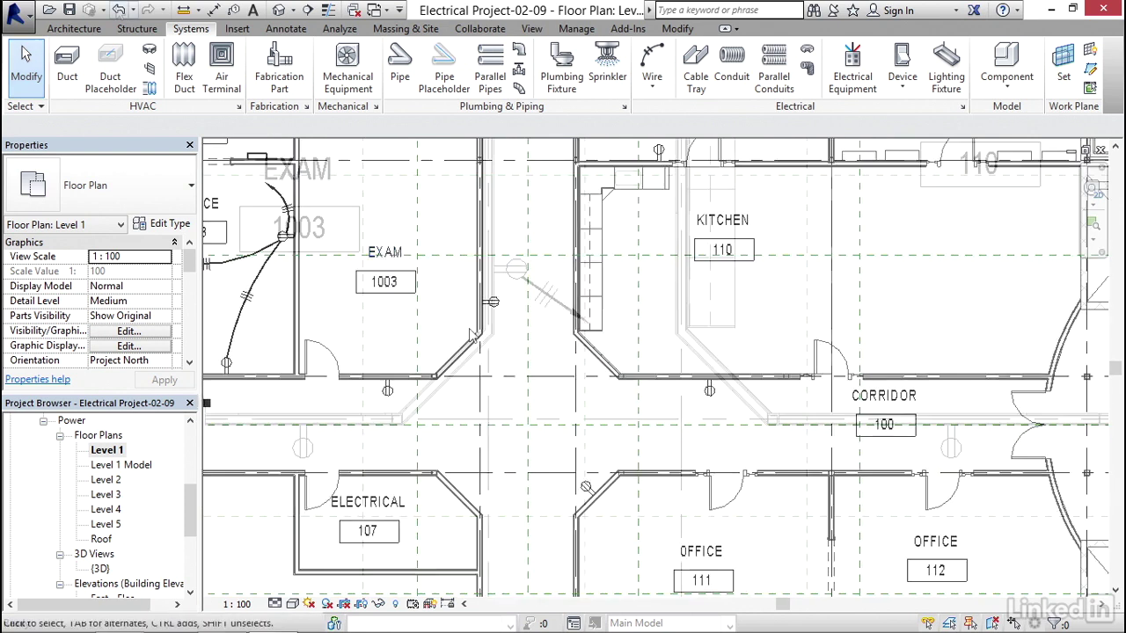
pyautogui.scroll(3, 466, 291)
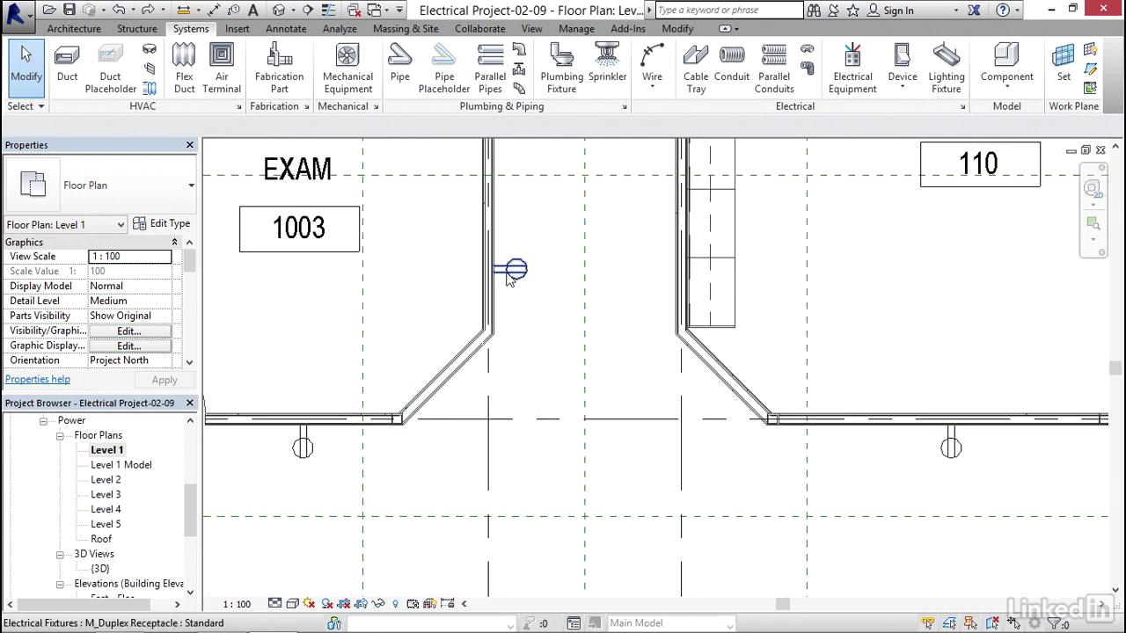
pyautogui.click(652, 81)
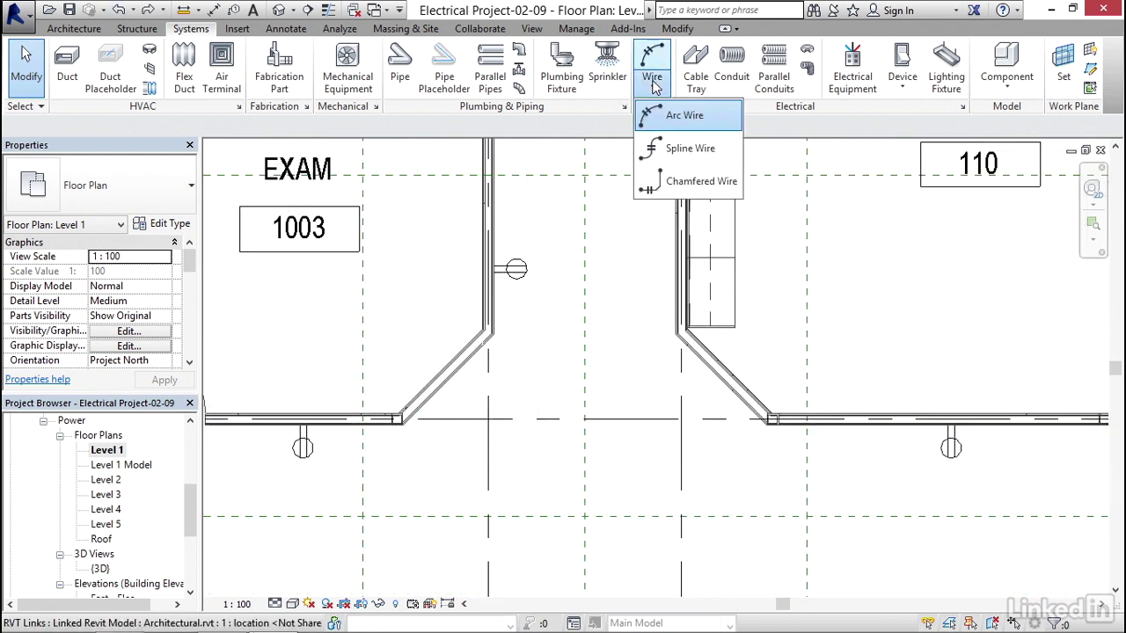
pyautogui.click(694, 148)
pyautogui.click(490, 268)
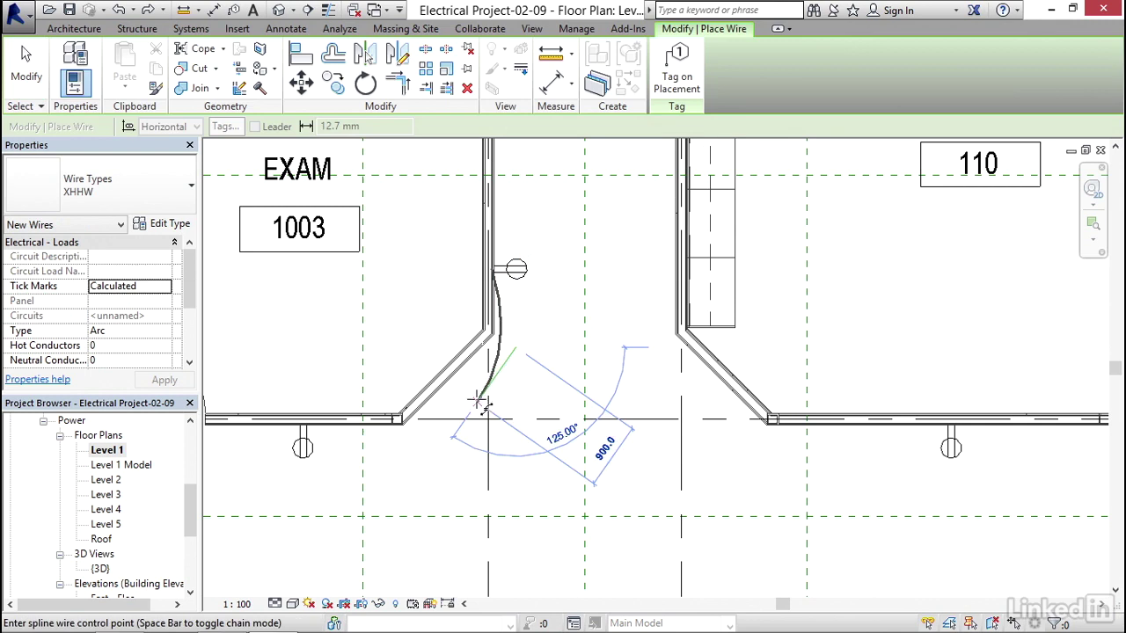
pyautogui.click(441, 425)
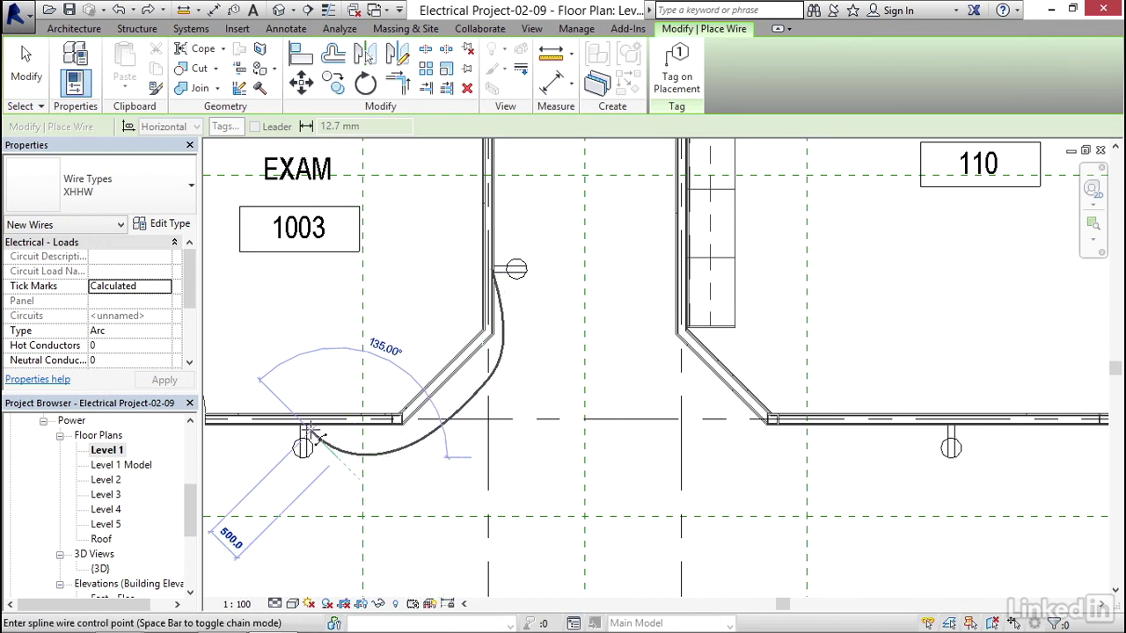
pyautogui.scroll(1, 309, 428)
pyautogui.scroll(2, 314, 428)
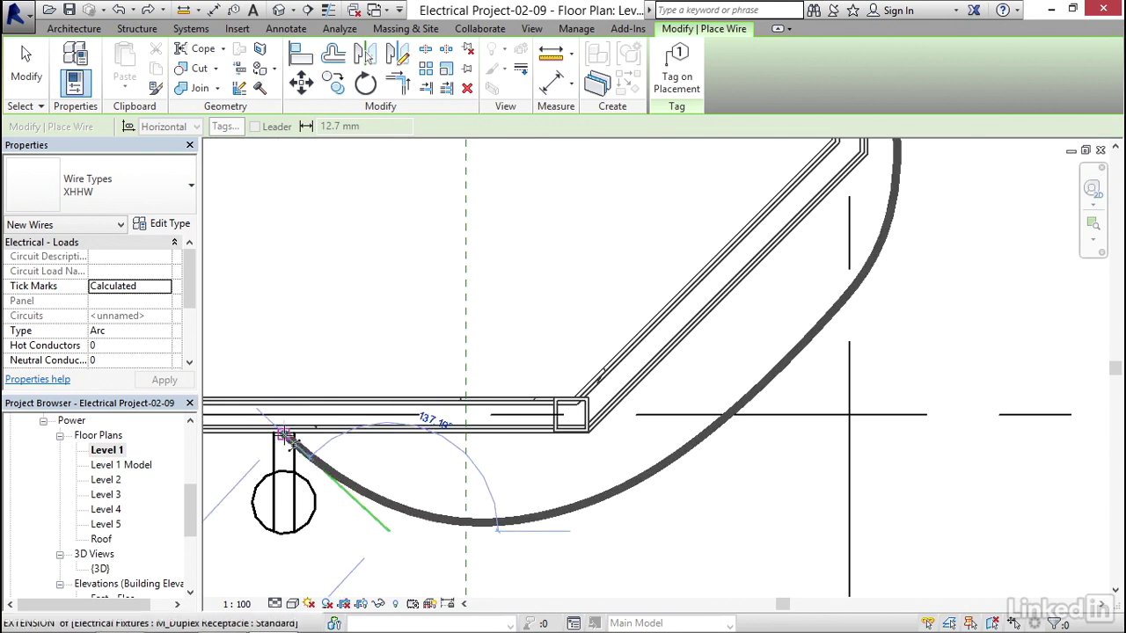
pyautogui.click(285, 436)
pyautogui.press('Escape')
pyautogui.press('Escape')
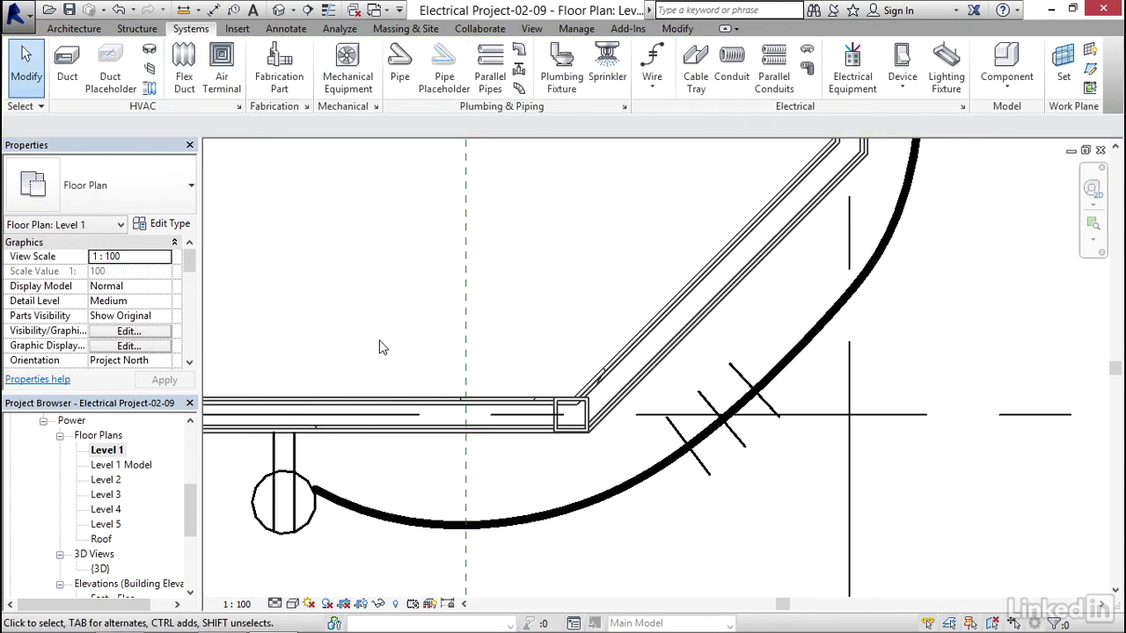
pyautogui.scroll(-5, 400, 432)
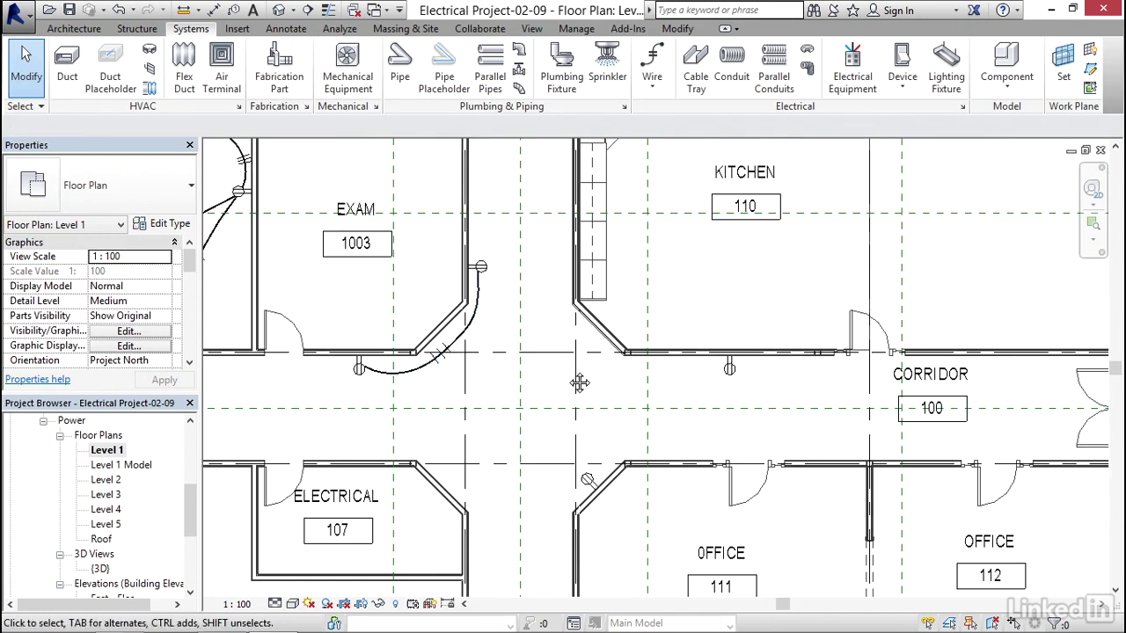
# Draw an arc wire across Corridor 100 from the kitchen wall receptacle to the receptacle on Office 111's angled wall
pyautogui.moveTo(539, 349); pyautogui.dragTo(422, 325, button='middle')
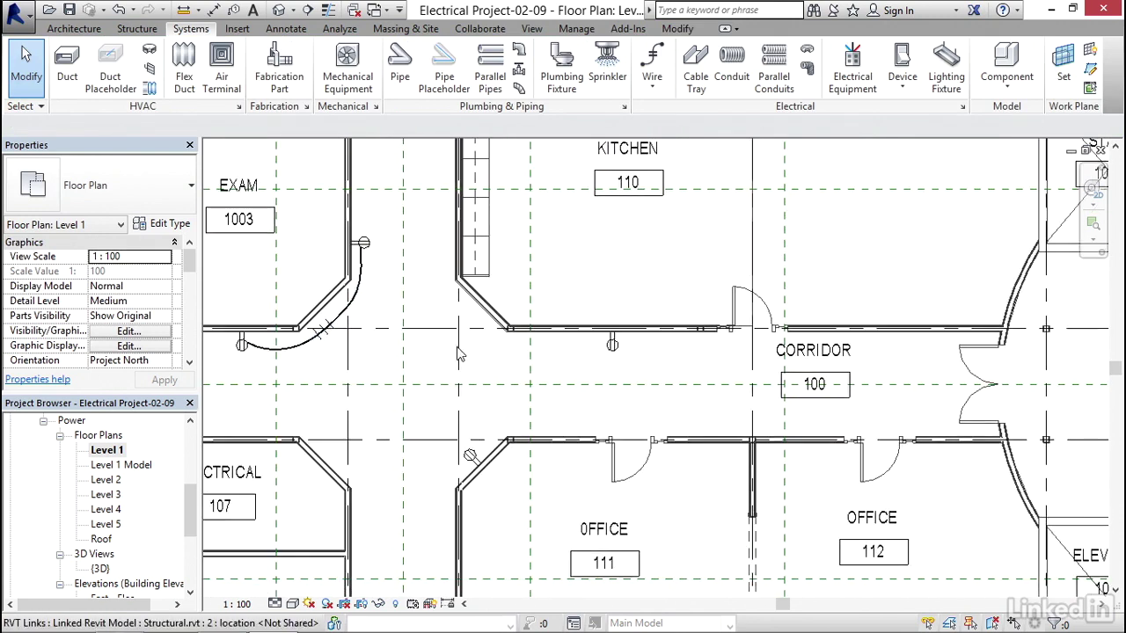
pyautogui.click(651, 81)
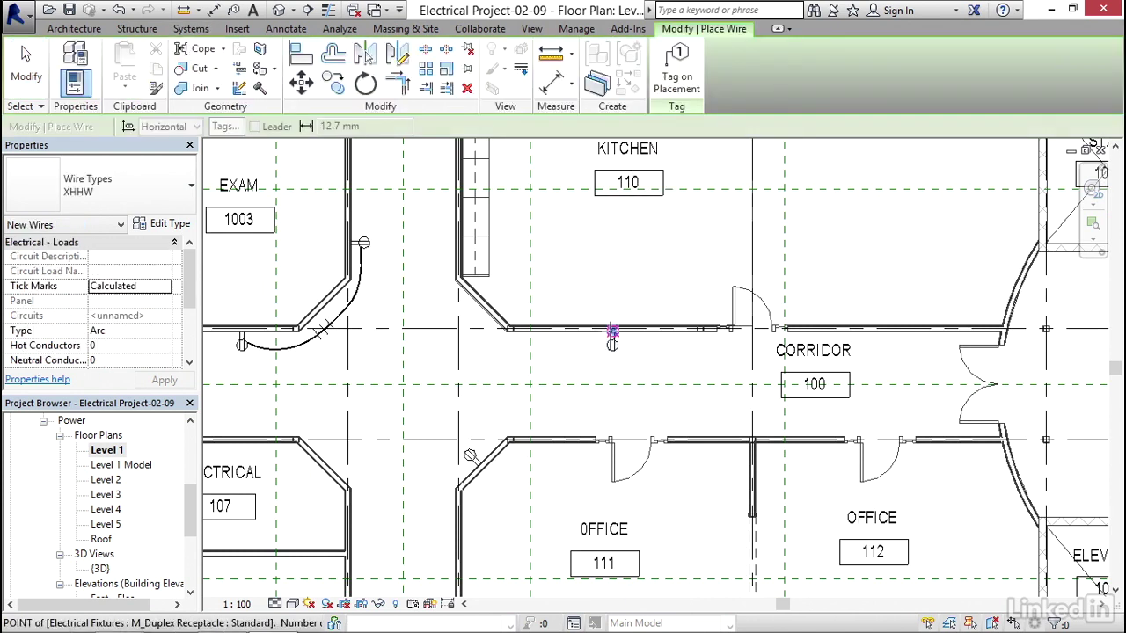
pyautogui.click(611, 334)
pyautogui.click(507, 390)
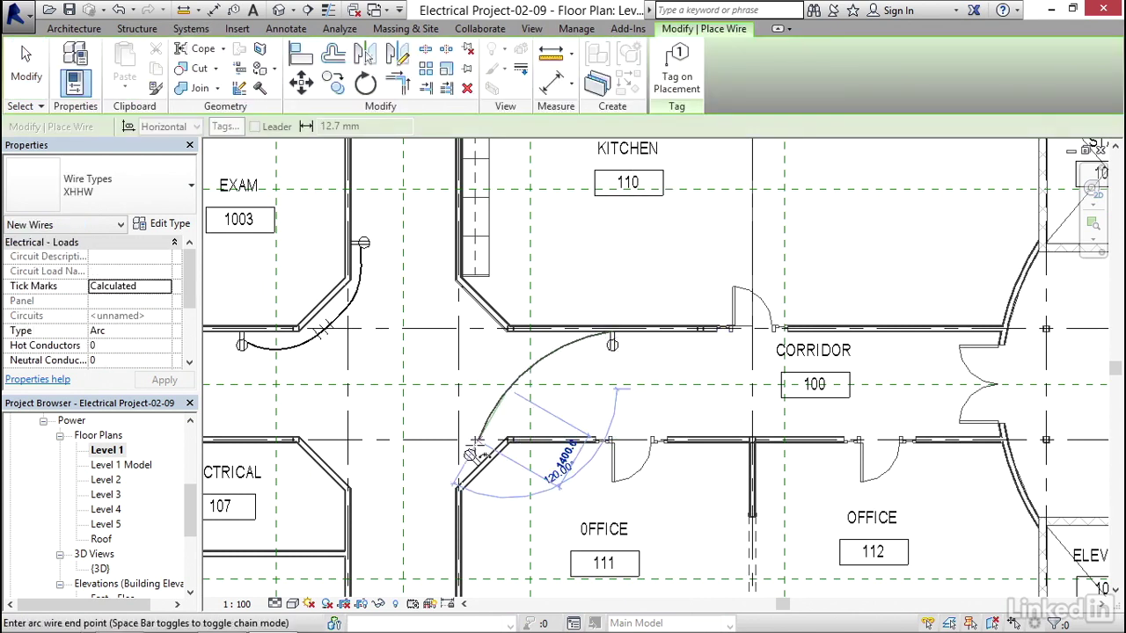
pyautogui.click(480, 464)
pyautogui.scroll(-2, 467, 455)
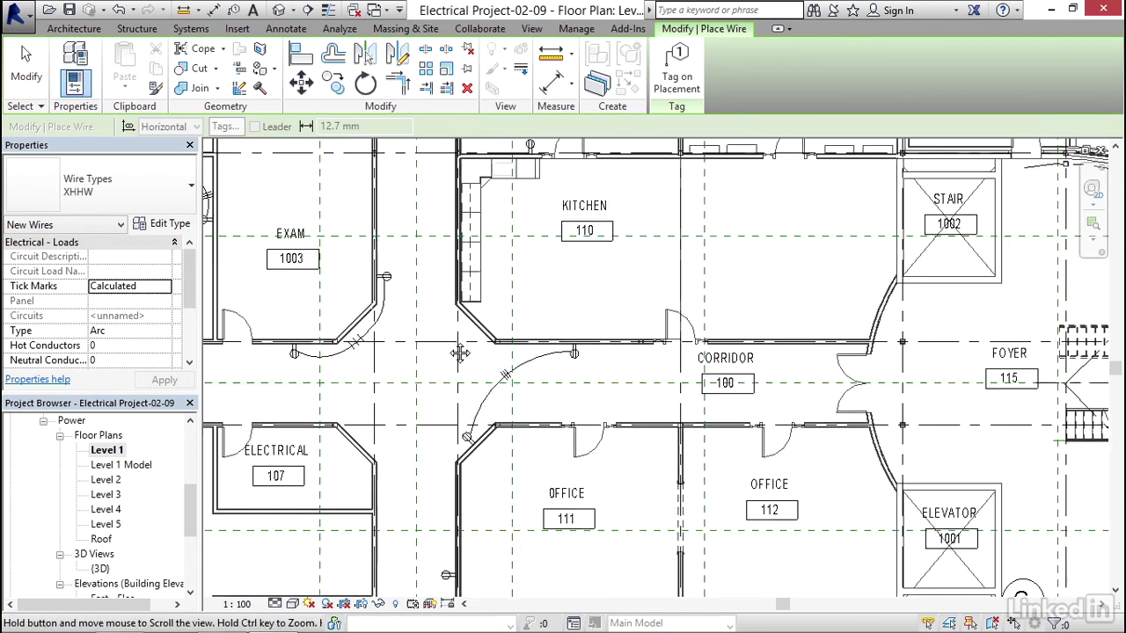
# Draw an arc wire from the receptacle on Office 111's angled wall down to the receptacle on its straight side wall
pyautogui.scroll(4, 485, 343)
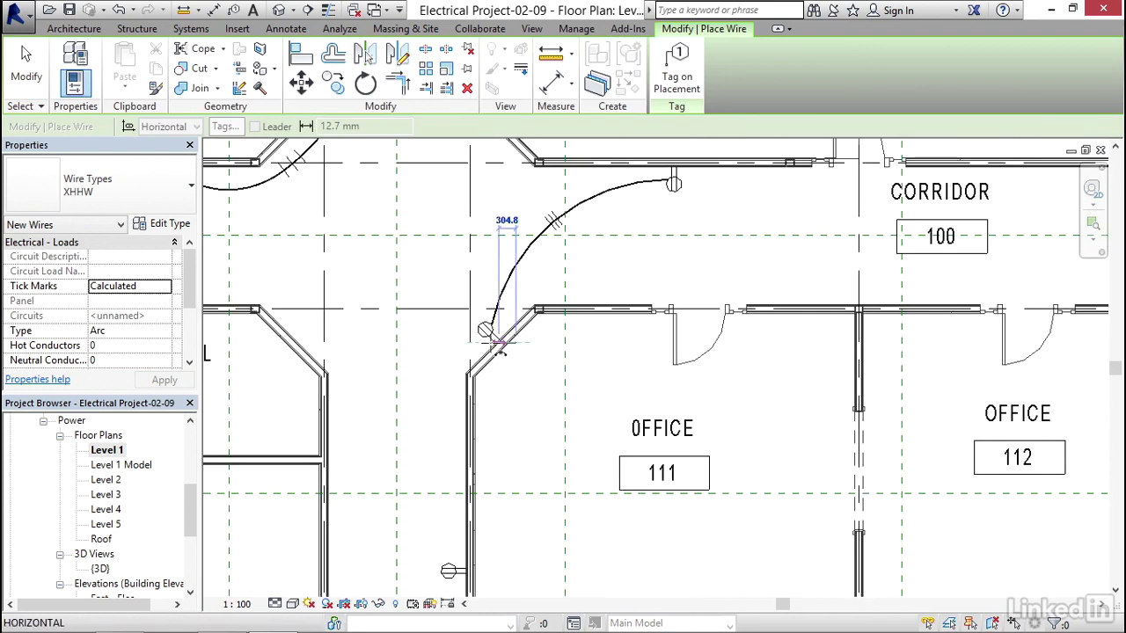
pyautogui.scroll(-1, 451, 420)
pyautogui.moveTo(449, 426); pyautogui.dragTo(445, 284, button='middle')
pyautogui.click(440, 299)
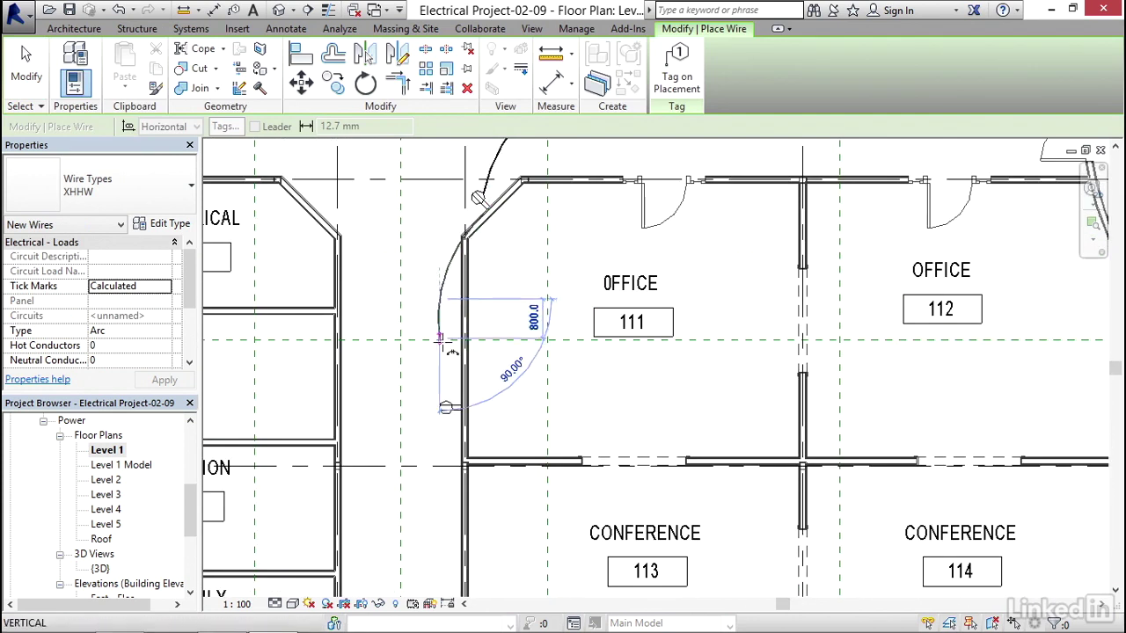
pyautogui.click(448, 405)
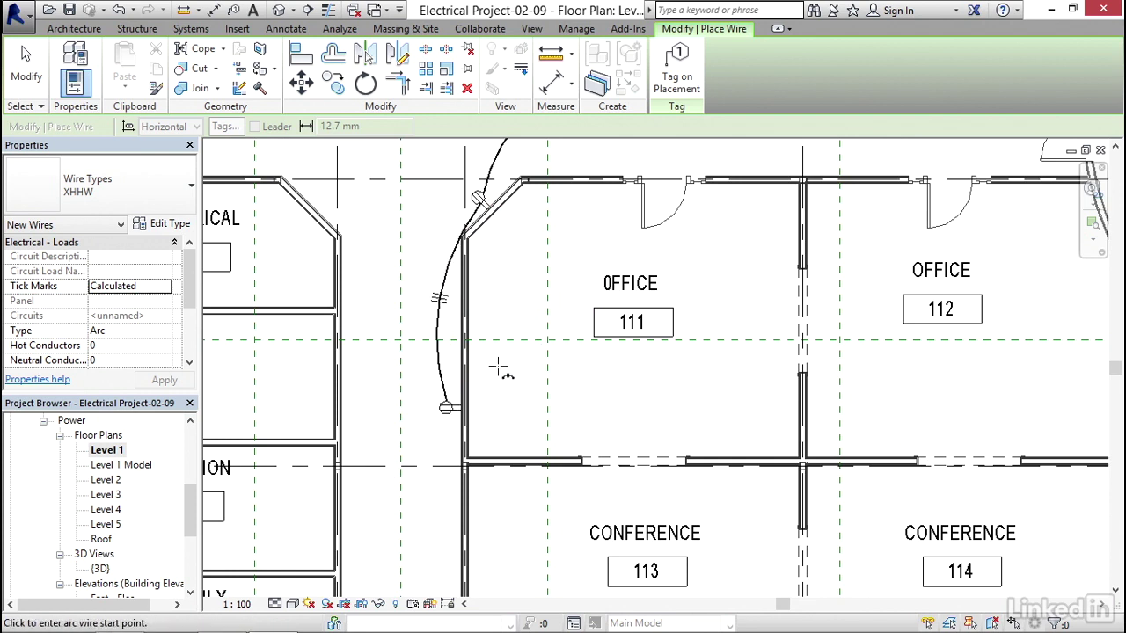
pyautogui.press('Escape')
pyautogui.scroll(-2, 548, 209)
# Draw an arc wire home run from the kitchen wall's corridor receptacle, curving up and left into Kitchen 110
pyautogui.moveTo(548, 208); pyautogui.dragTo(525, 377, button='middle')
pyautogui.scroll(3, 597, 278)
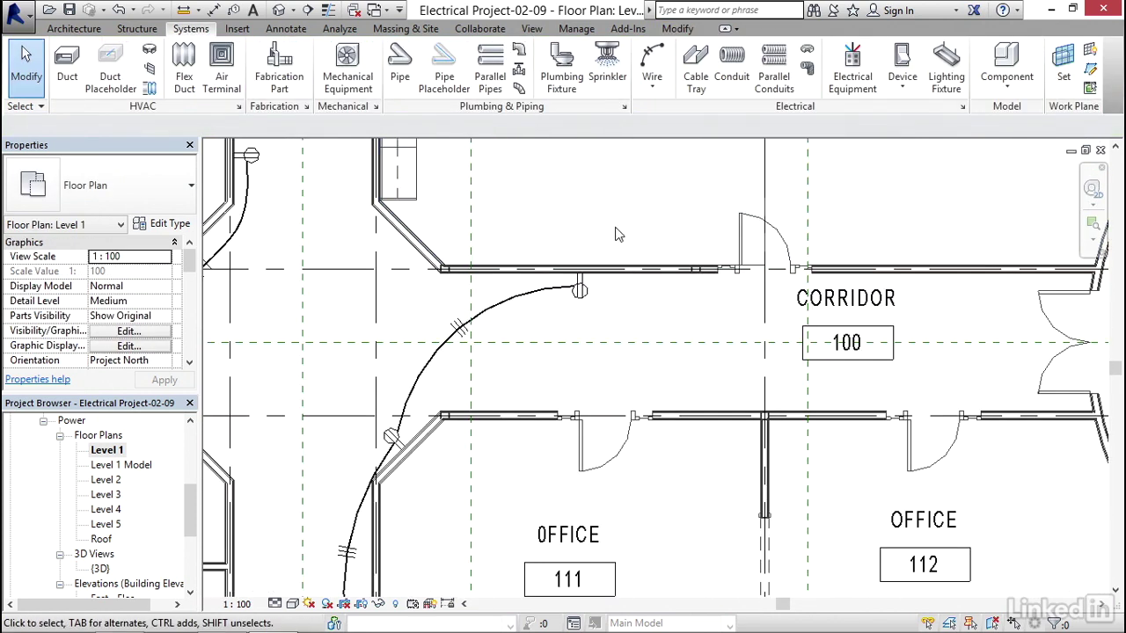
pyautogui.click(655, 58)
pyautogui.click(579, 280)
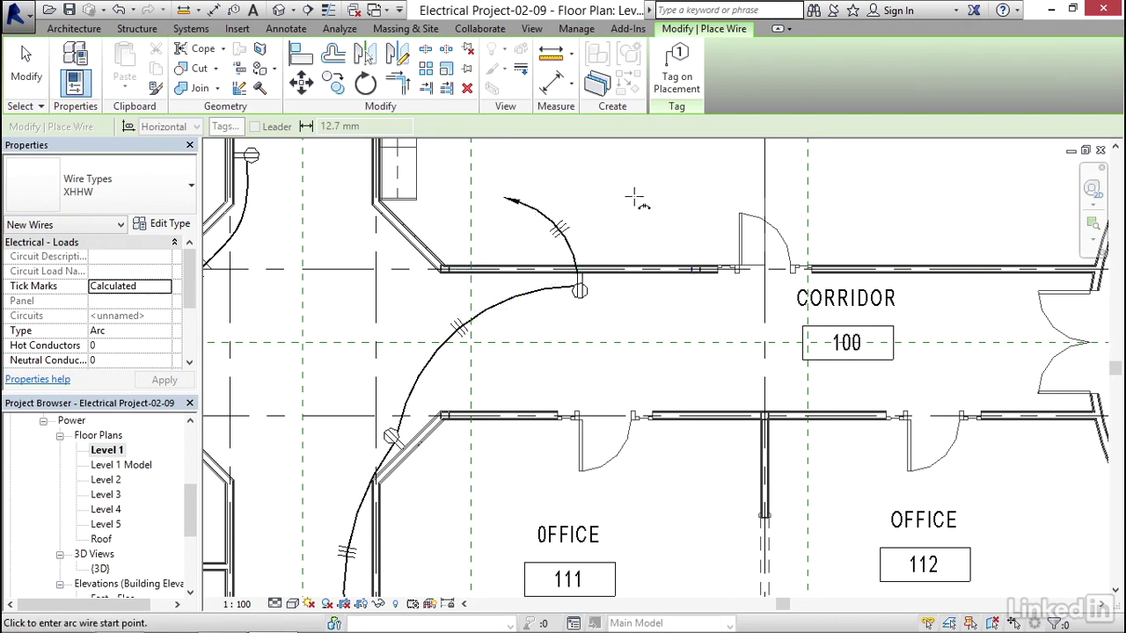
pyautogui.scroll(-5, 635, 205)
pyautogui.moveTo(634, 237); pyautogui.dragTo(575, 422, button='middle')
pyautogui.press('Escape')
# Convert the circuit joining Room 25's three receptacles to arc wires
pyautogui.scroll(5, 529, 286)
pyautogui.moveTo(533, 263); pyautogui.dragTo(534, 296, button='middle')
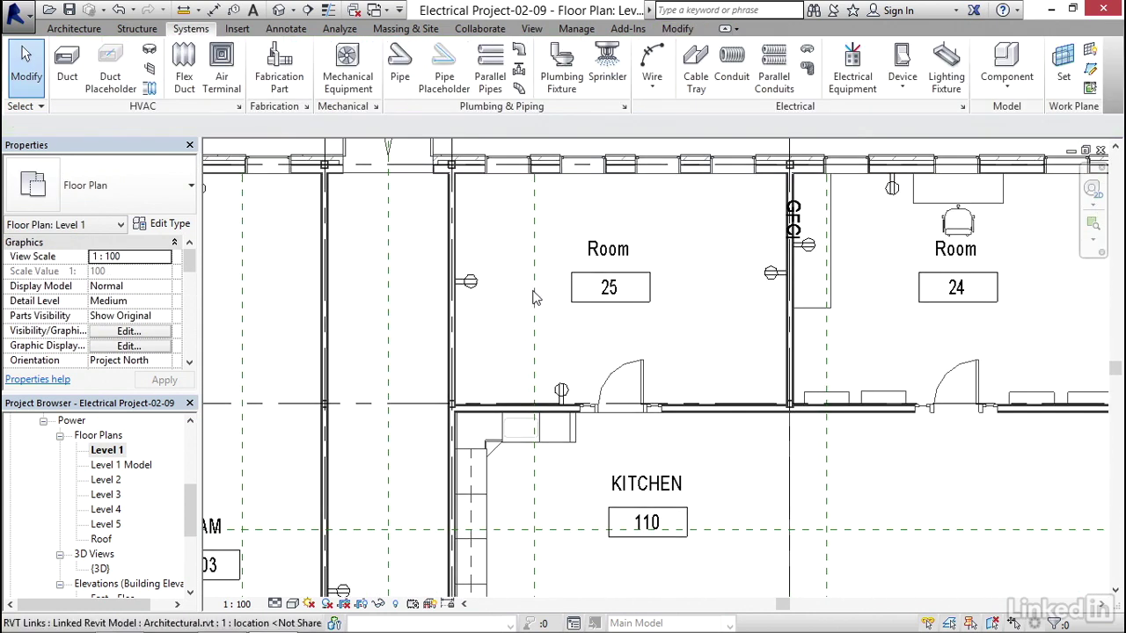
pyautogui.press('Tab')
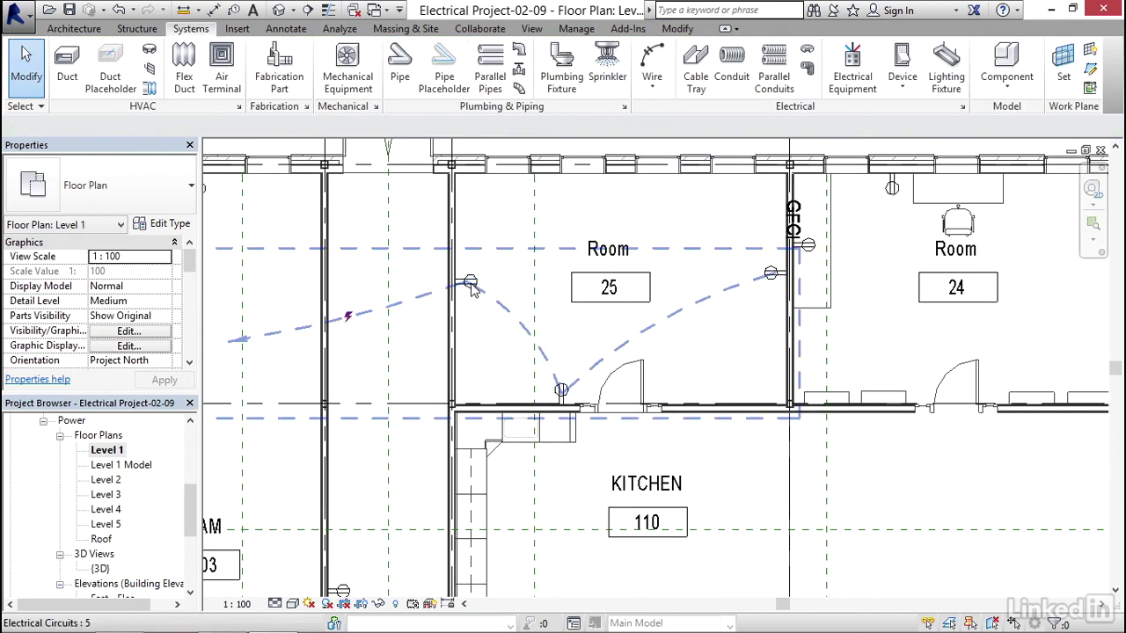
pyautogui.click(471, 288)
pyautogui.click(684, 393)
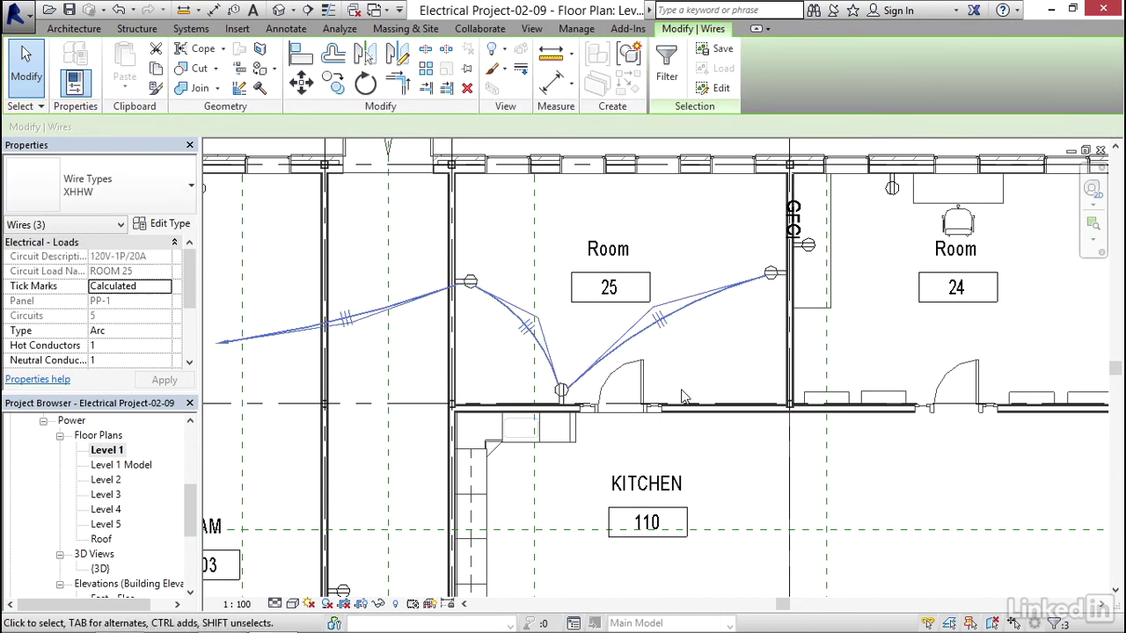
# Reshape Room 25's home run wire into a short arc and pull its arrow end back into the adjacent corridor
pyautogui.moveTo(529, 301); pyautogui.dragTo(629, 266, button='middle')
pyautogui.click(466, 347)
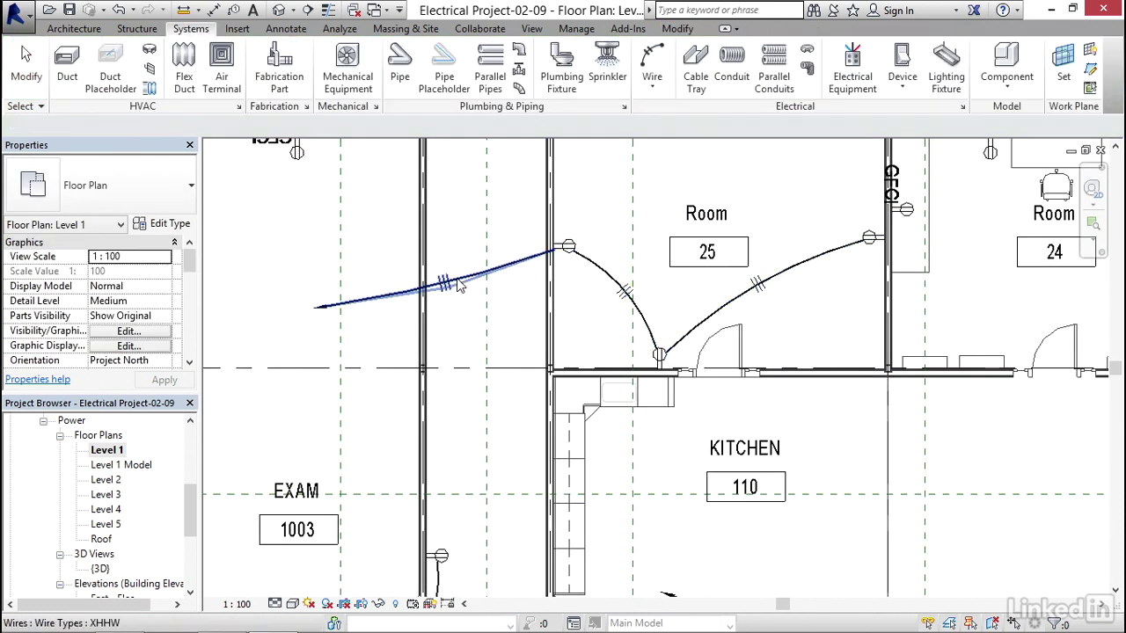
pyautogui.click(450, 284)
pyautogui.moveTo(447, 287); pyautogui.dragTo(533, 295)
pyautogui.moveTo(343, 314); pyautogui.dragTo(498, 310)
pyautogui.click(482, 318)
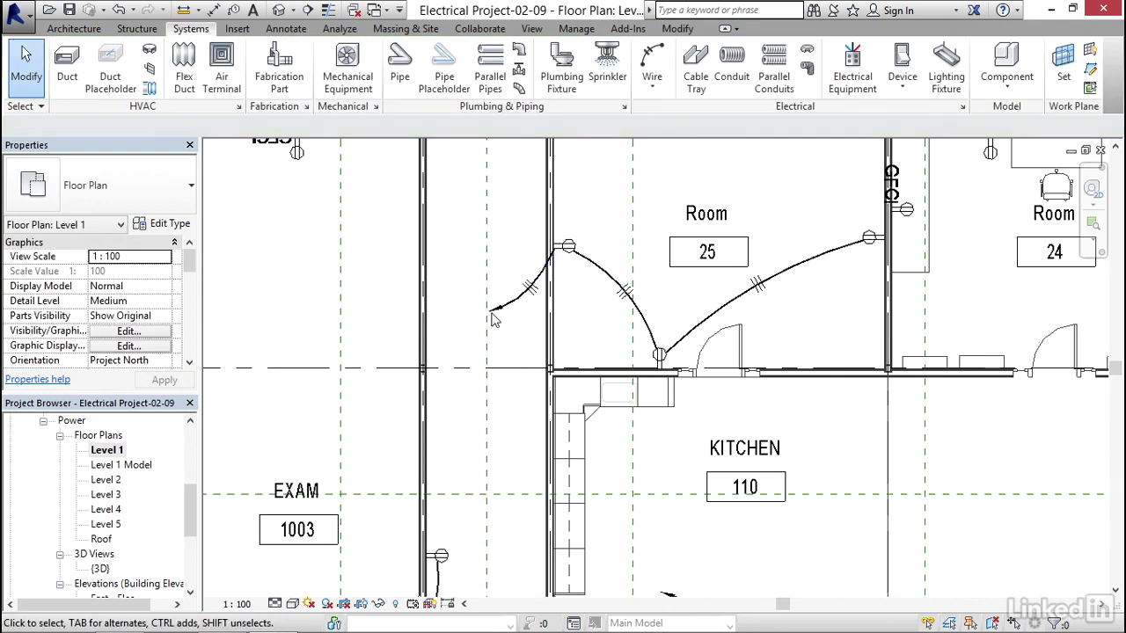
pyautogui.scroll(-3, 493, 327)
pyautogui.scroll(4, 494, 332)
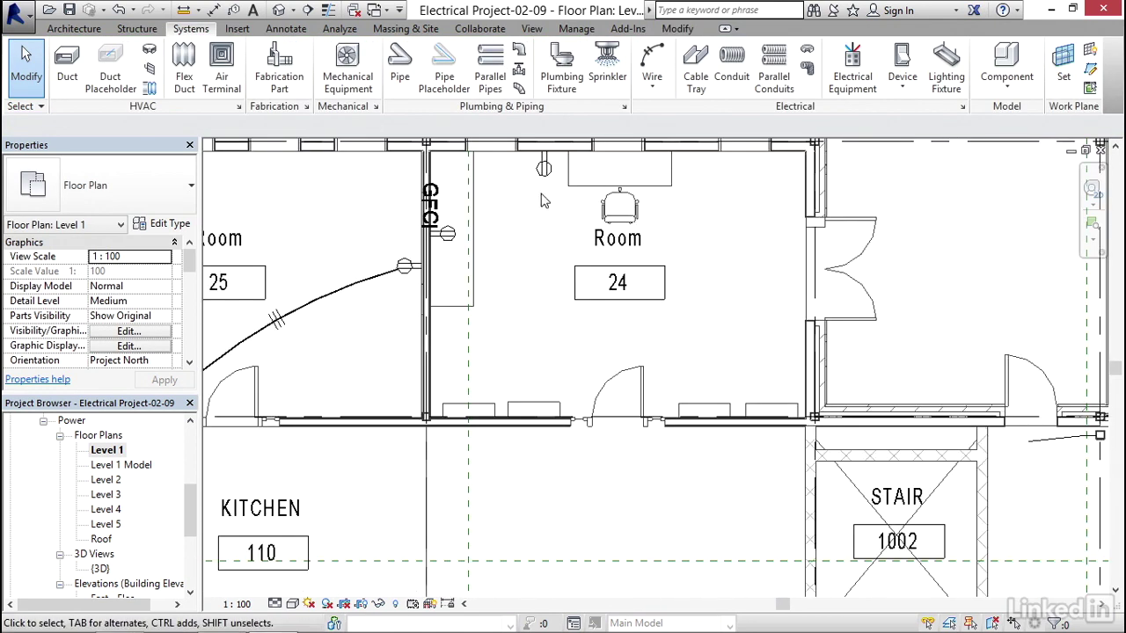
# Convert the circuit joining Room 24's two receptacles to arc wires
pyautogui.press('Tab')
pyautogui.click(547, 171)
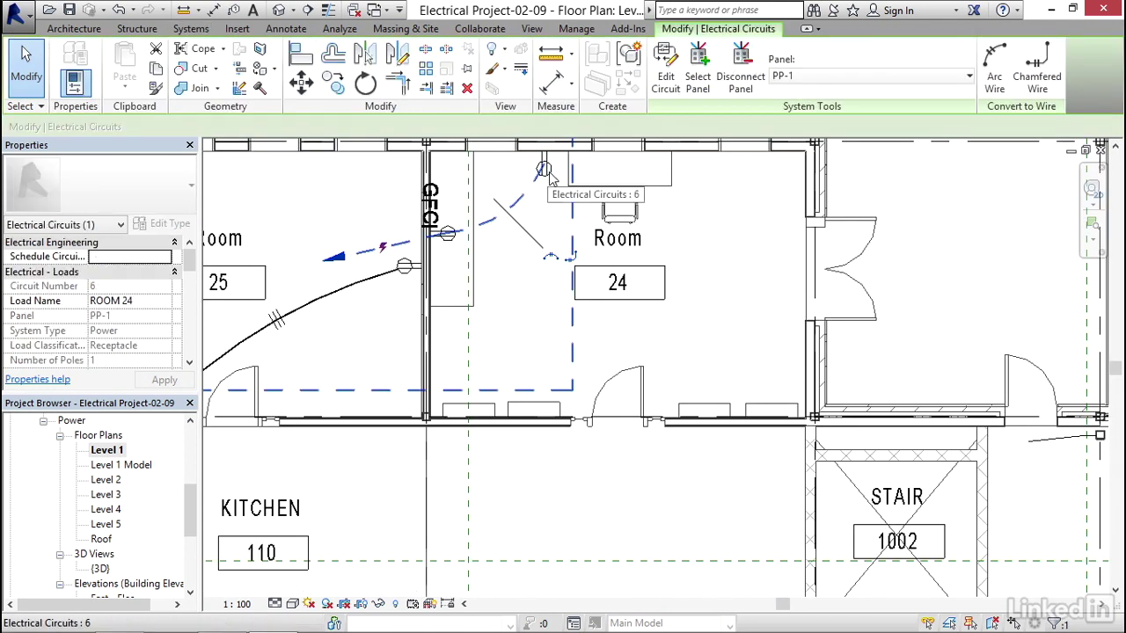
pyautogui.click(543, 280)
pyautogui.click(510, 320)
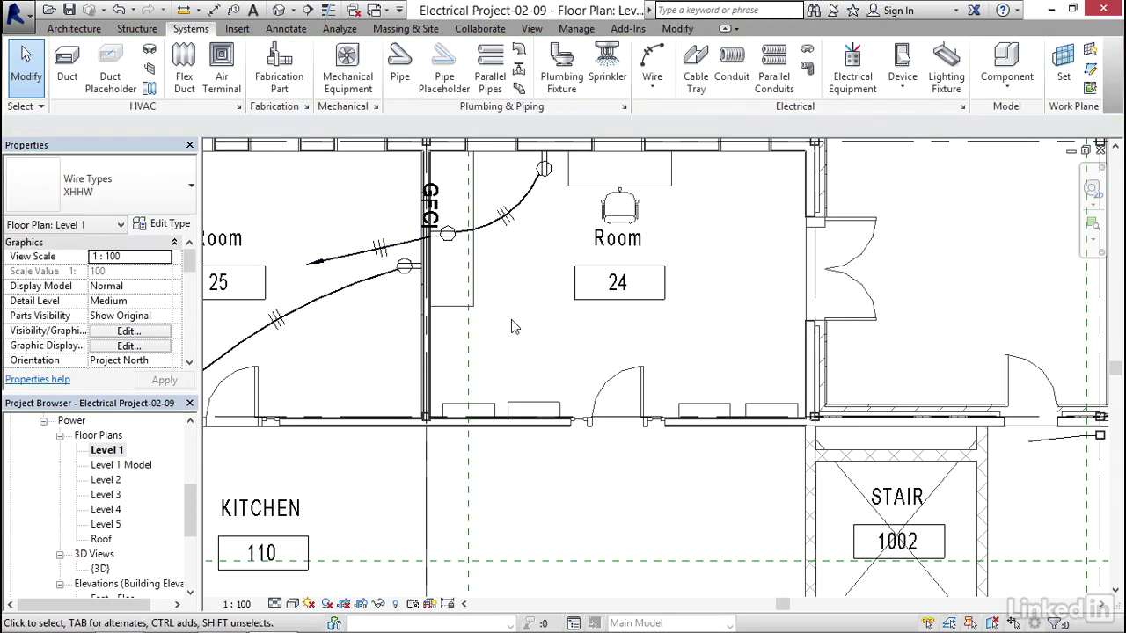
# Open the Level 1 ceiling plan of the Lighting discipline
pyautogui.scroll(-1, 523, 303)
pyautogui.scroll(-5, 522, 307)
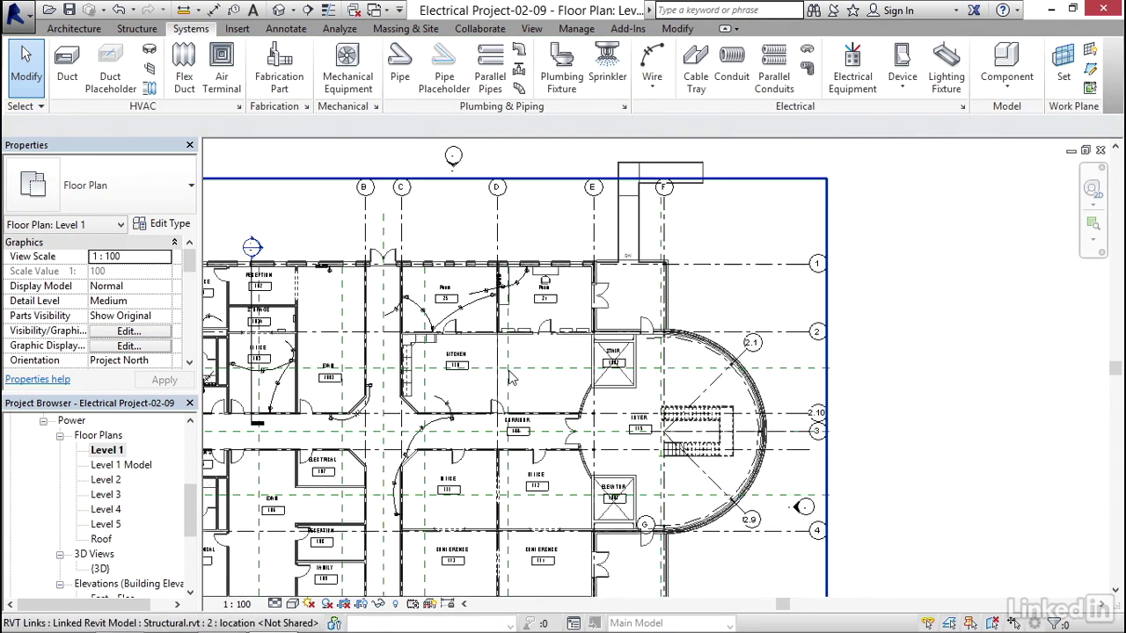
pyautogui.moveTo(191, 514); pyautogui.dragTo(191, 469)
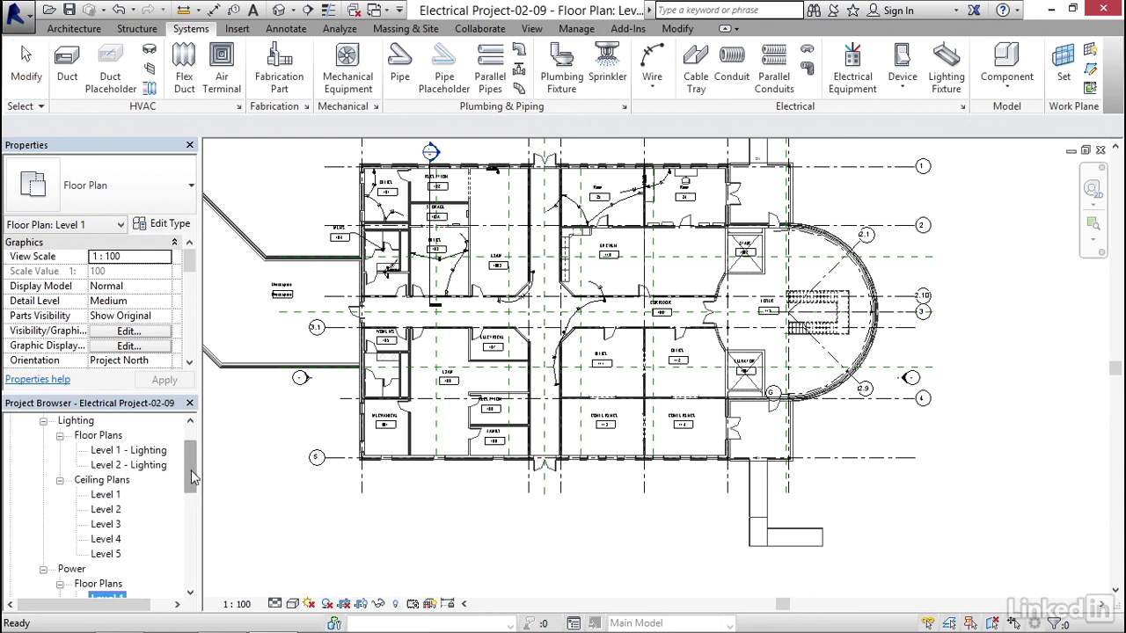
pyautogui.doubleClick(105, 495)
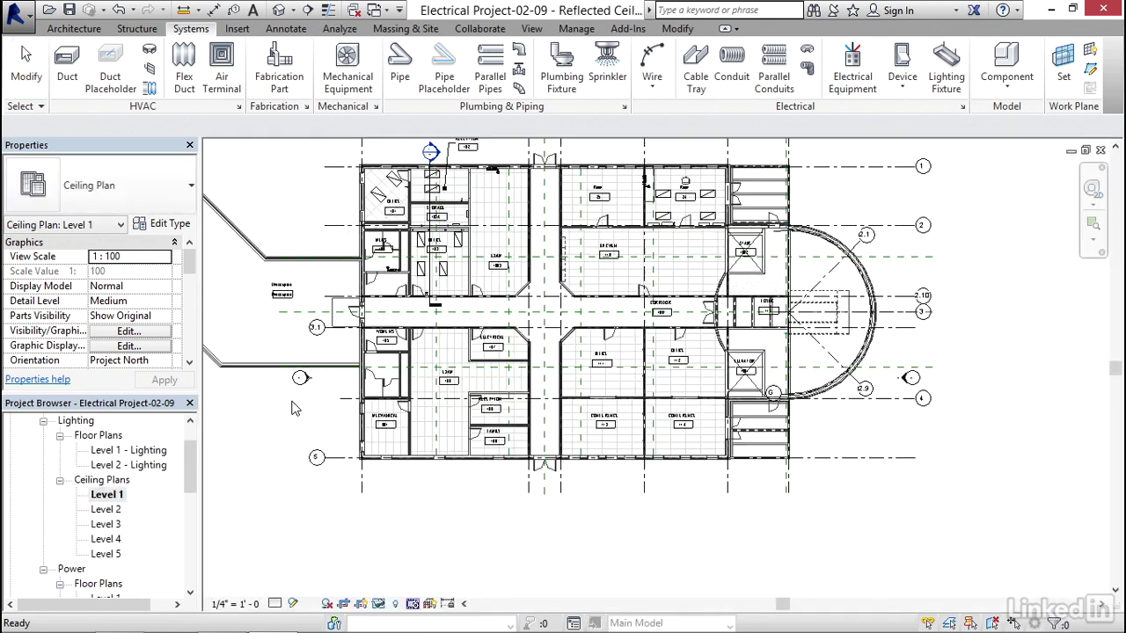
# Convert the lighting circuit of Office 101's two angled fixtures to arc wires
pyautogui.scroll(5, 378, 201)
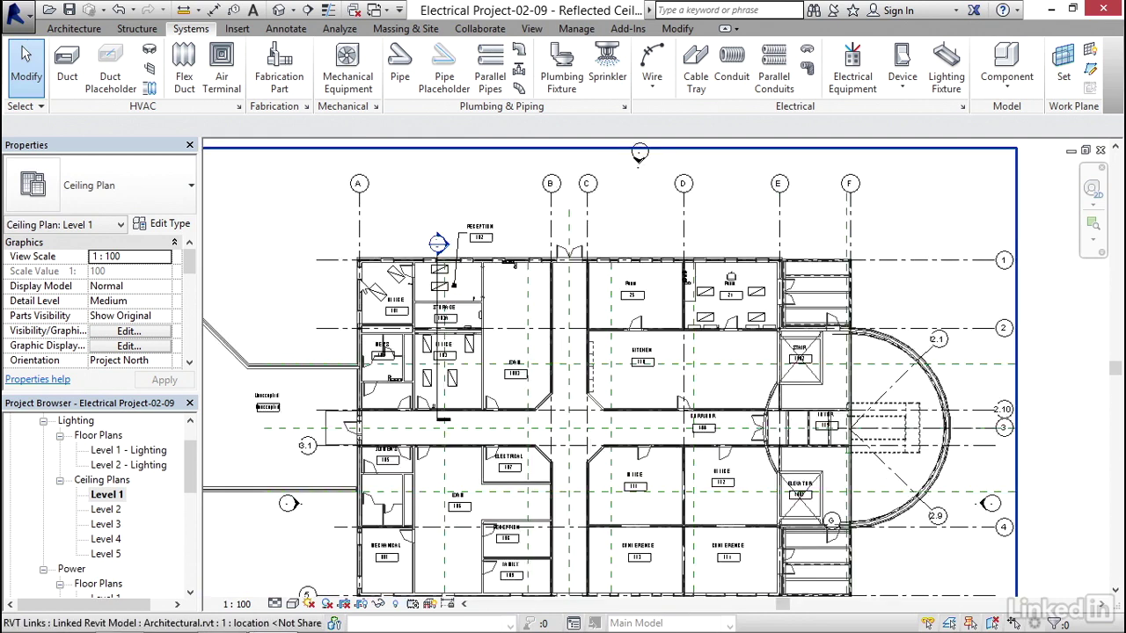
pyautogui.press('Tab')
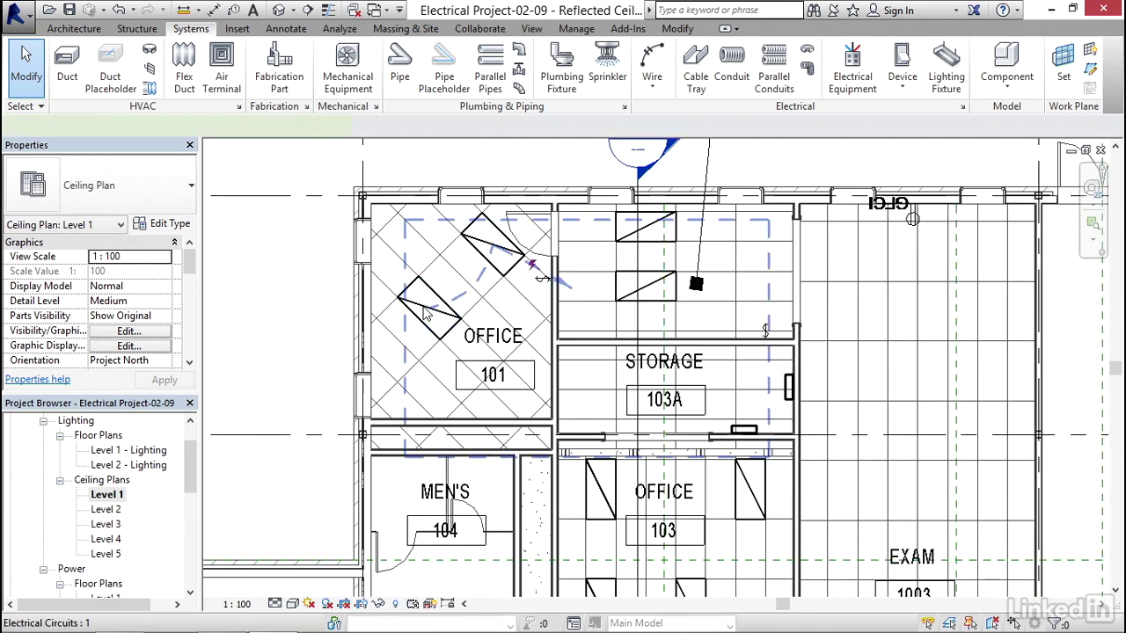
pyautogui.click(527, 255)
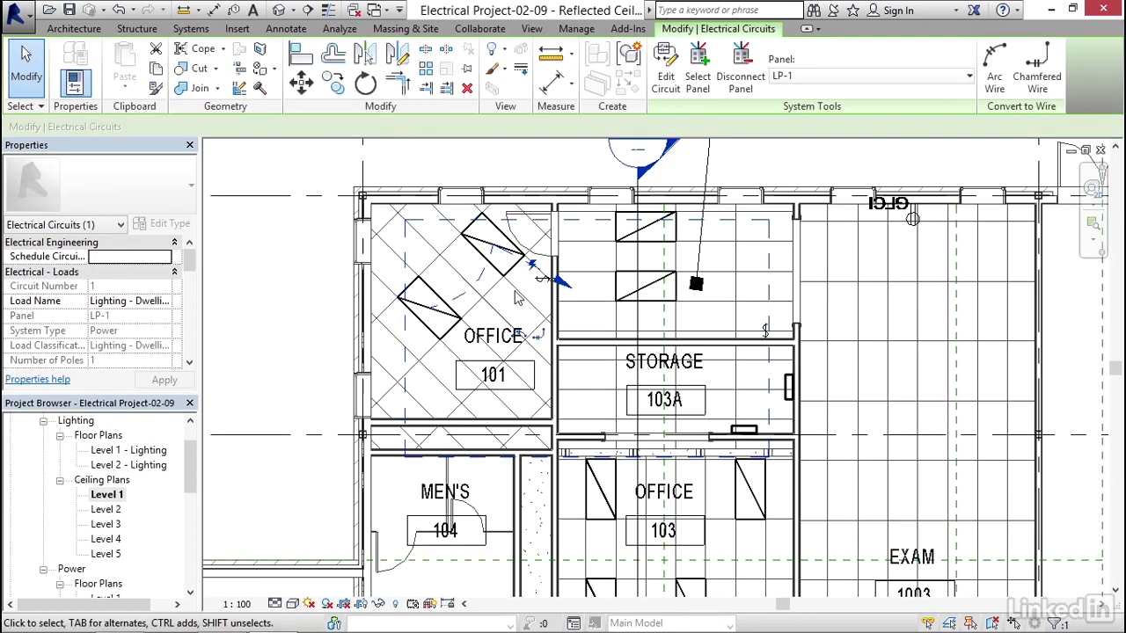
pyautogui.click(524, 336)
pyautogui.moveTo(608, 315); pyautogui.dragTo(475, 322, button='middle')
pyautogui.press('Escape')
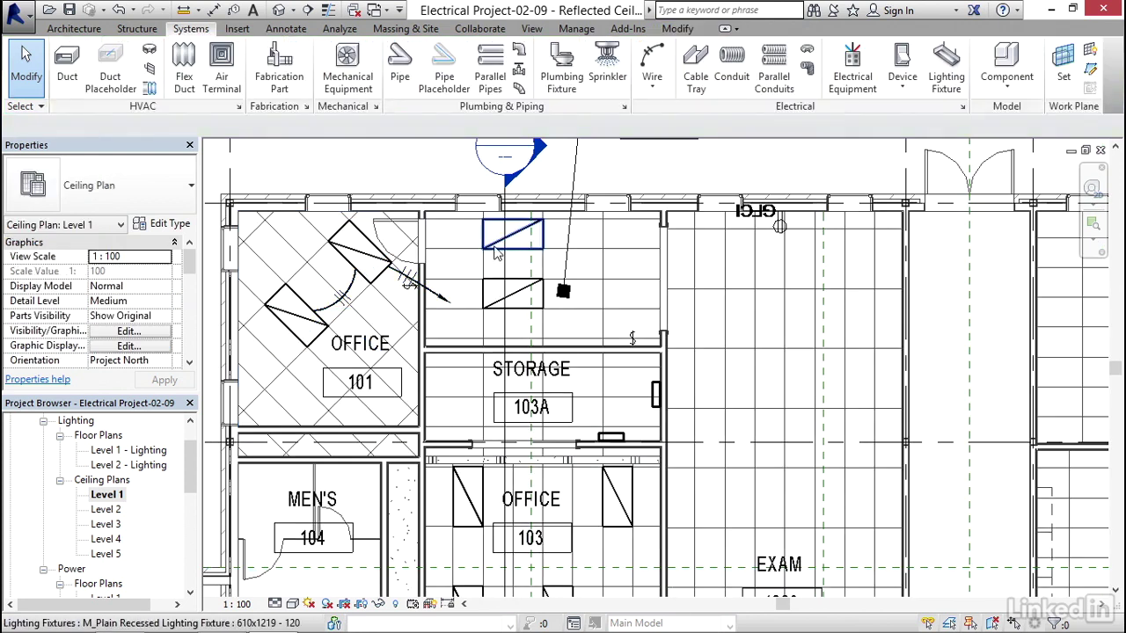
# Convert the RECEPTION 102 lighting circuit, with its two fixtures above Storage 103A, to arc wires
pyautogui.press('Tab')
pyautogui.click(497, 253)
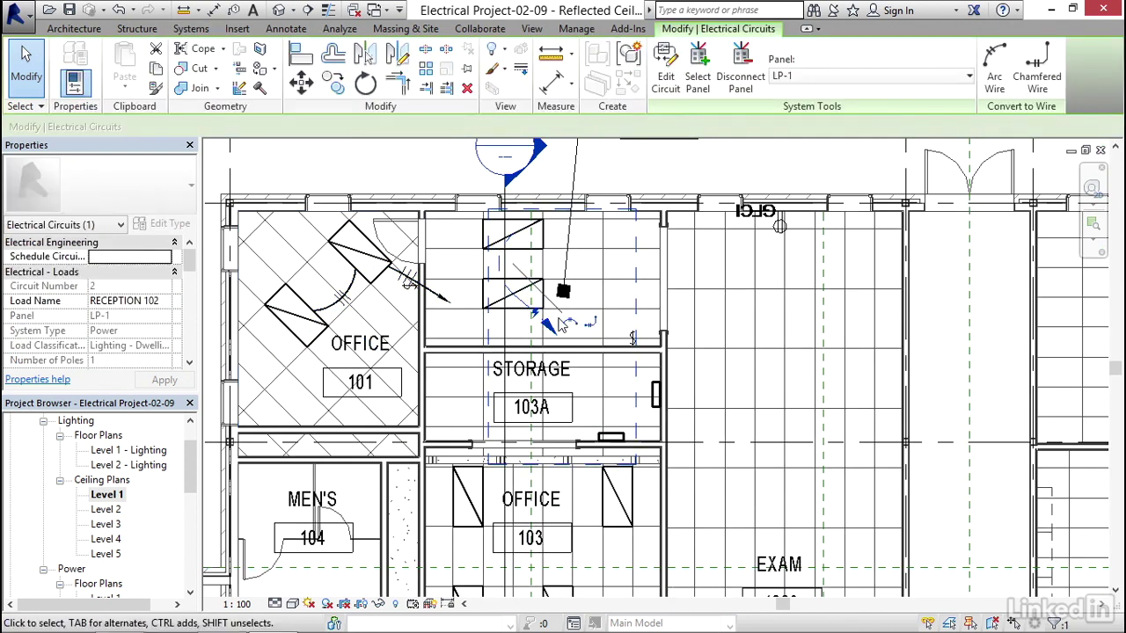
pyautogui.click(568, 323)
pyautogui.moveTo(565, 433); pyautogui.dragTo(563, 334, button='middle')
pyautogui.press('Escape')
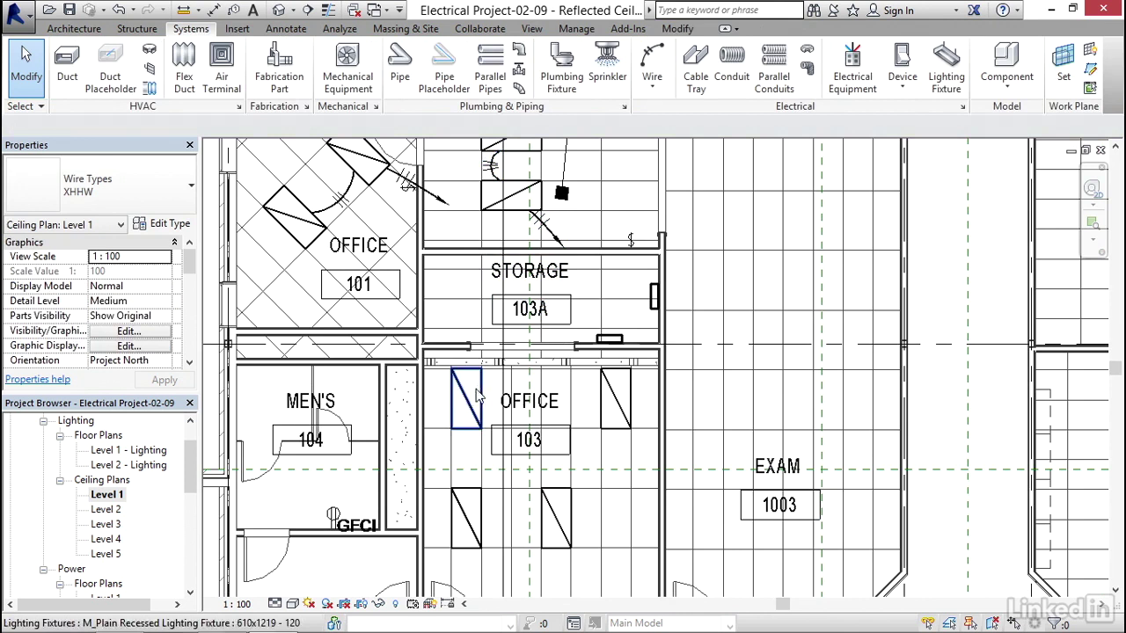
# Convert the lighting circuit joining Office 103's four fixtures to arc wires
pyautogui.press('Tab')
pyautogui.click(470, 402)
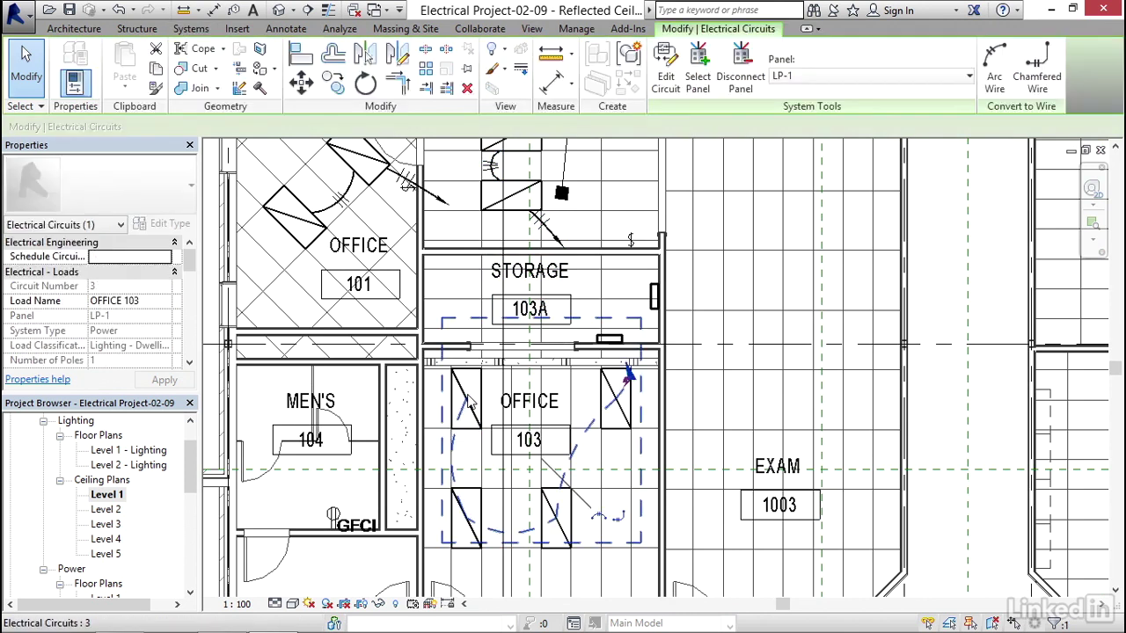
pyautogui.click(598, 519)
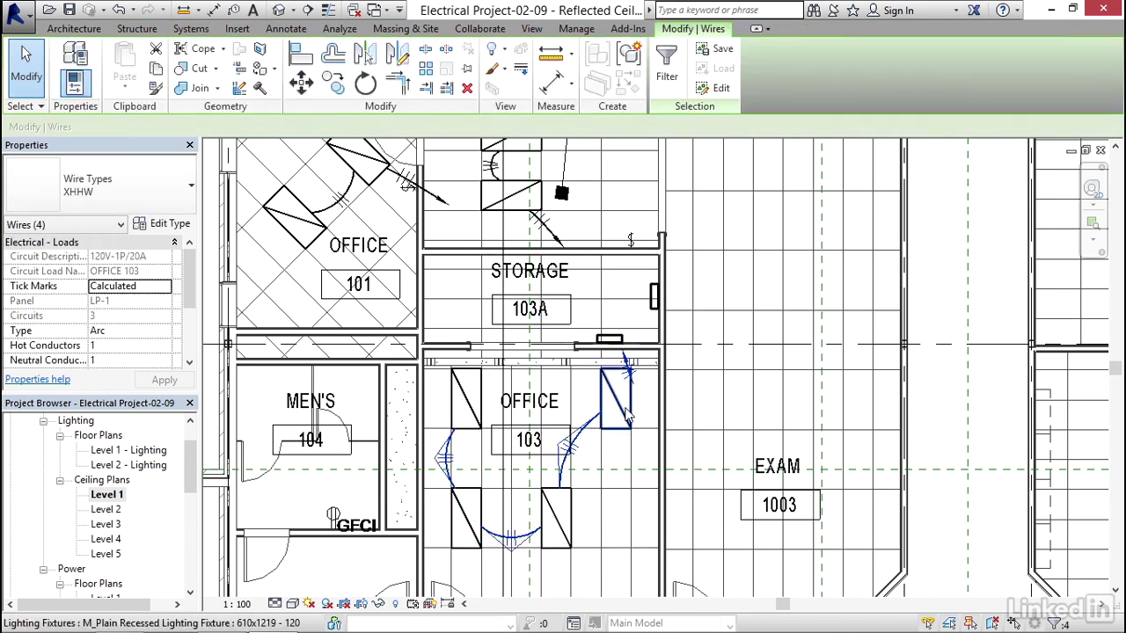
pyautogui.scroll(2, 626, 387)
pyautogui.press('Escape')
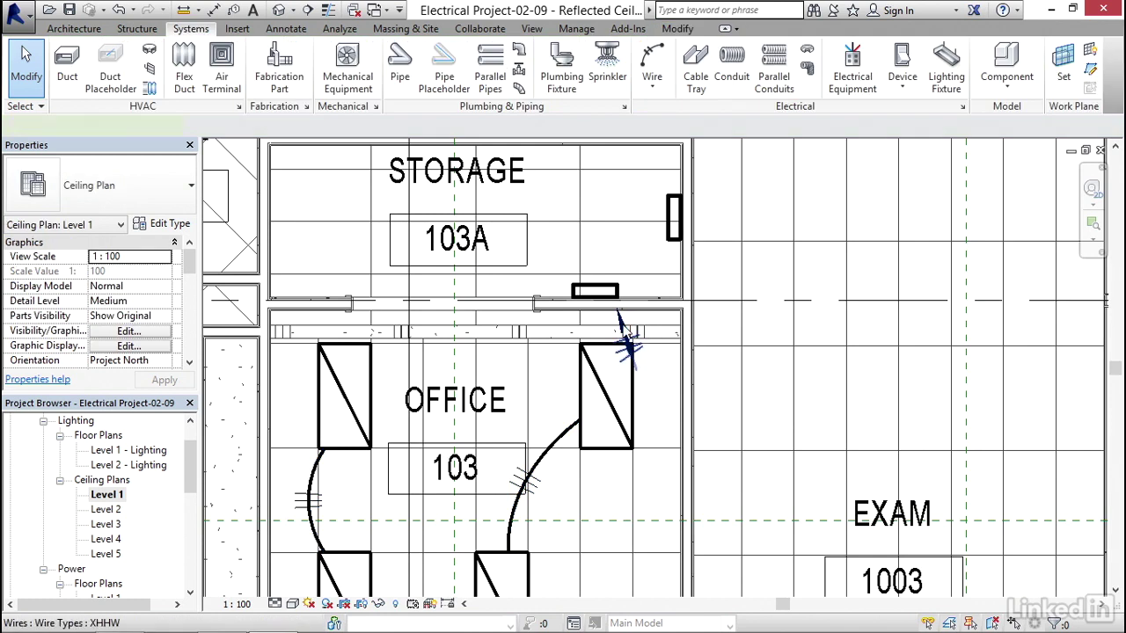
# Try bending the short home run wire at Office 103's upper-right fixture, and delete that wire
pyautogui.click(622, 327)
pyautogui.moveTo(640, 333); pyautogui.dragTo(655, 341)
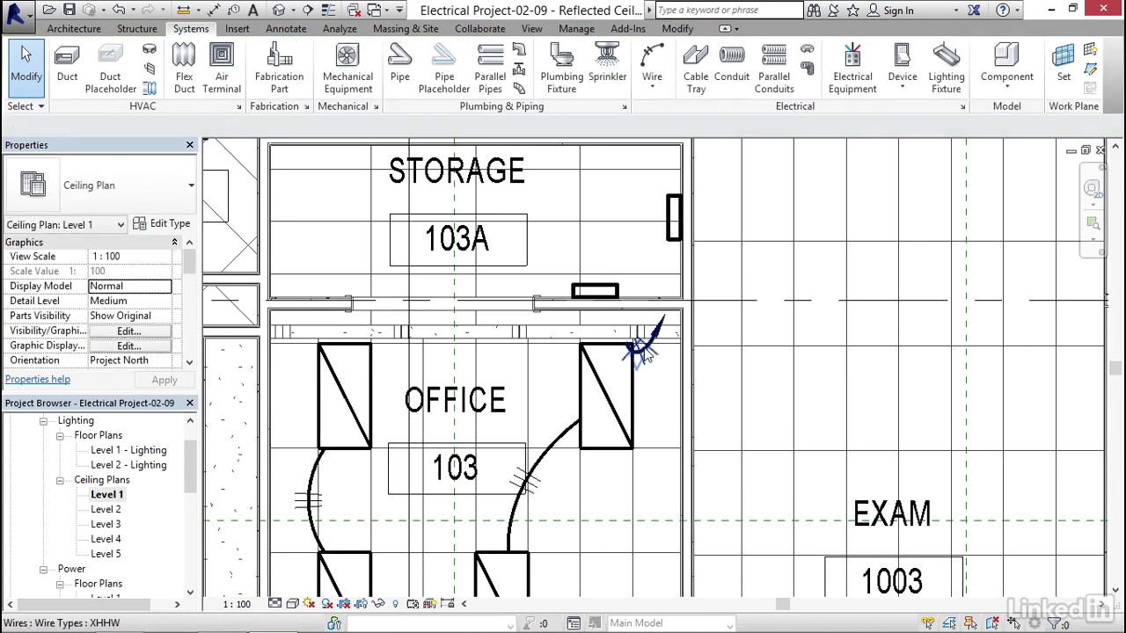
pyautogui.press('Escape')
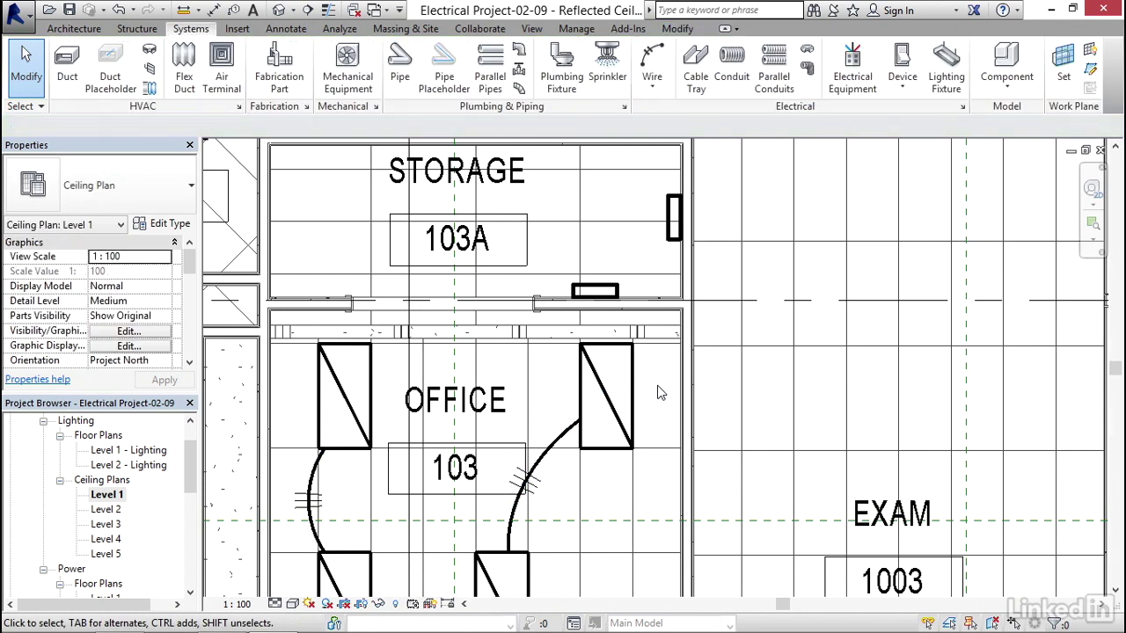
# Draw an arc wire home run from Office 103's upper-left fixture, curving up and right into Storage 103A
pyautogui.click(655, 60)
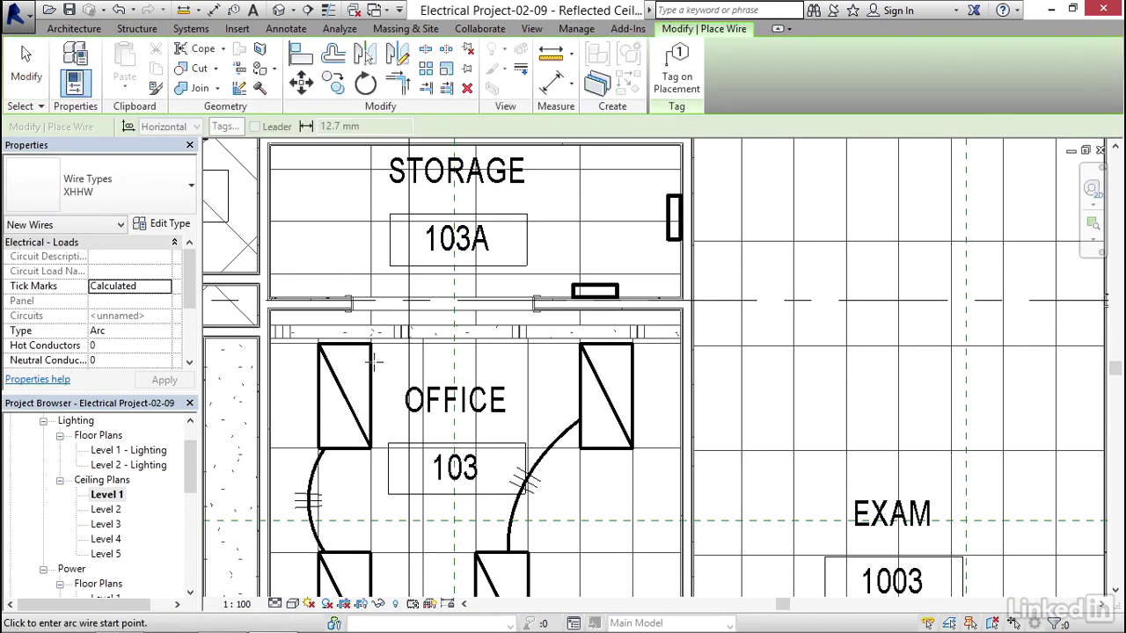
pyautogui.click(343, 396)
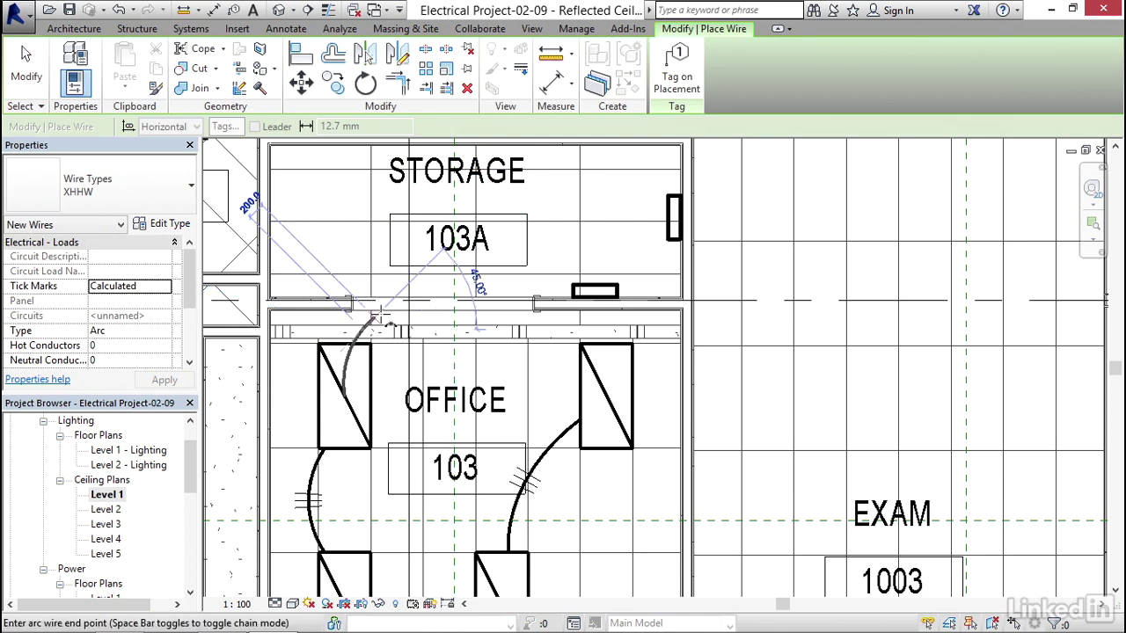
pyautogui.click(419, 300)
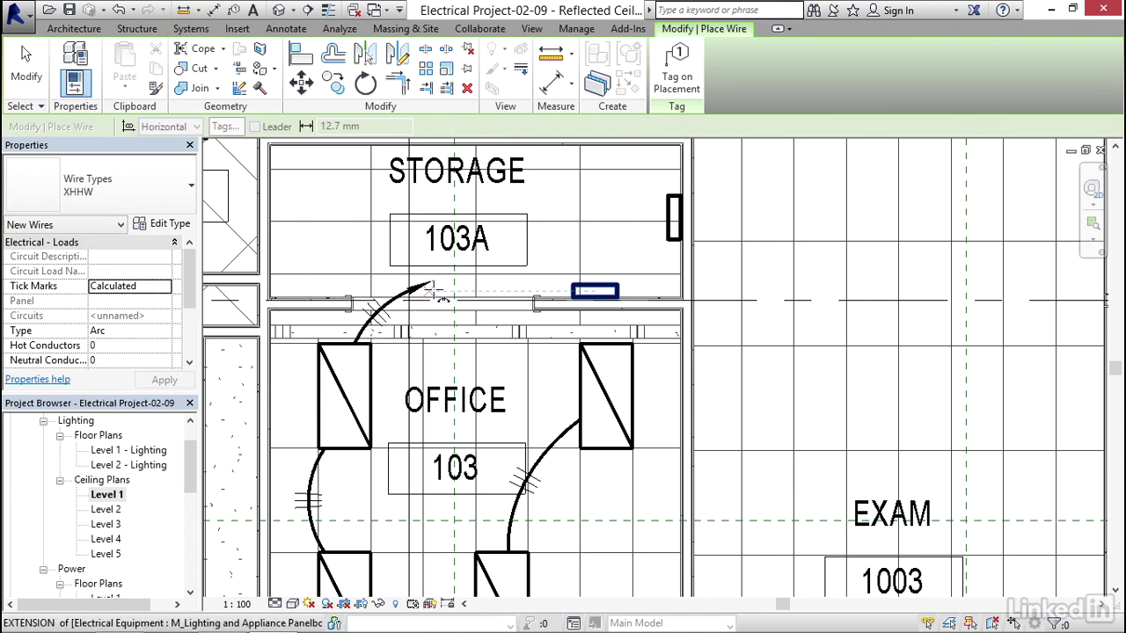
pyautogui.press('Escape')
pyautogui.press('Escape')
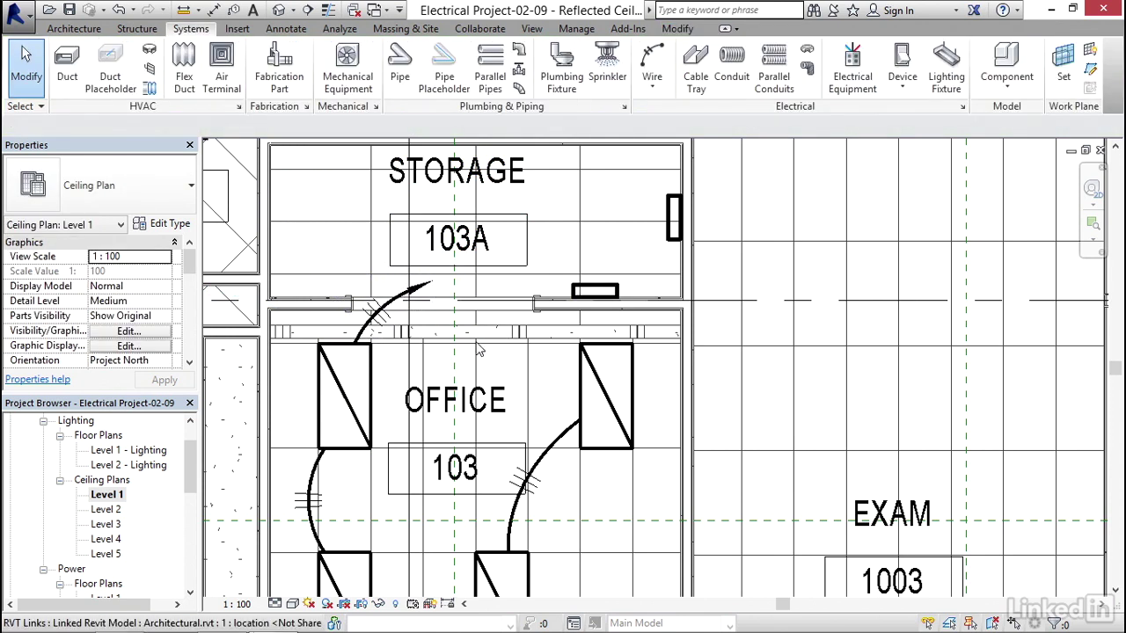
# Convert the lighting circuit joining Room 24's four fixtures to arc wires
pyautogui.scroll(-6, 495, 359)
pyautogui.moveTo(507, 360); pyautogui.dragTo(256, 359, button='middle')
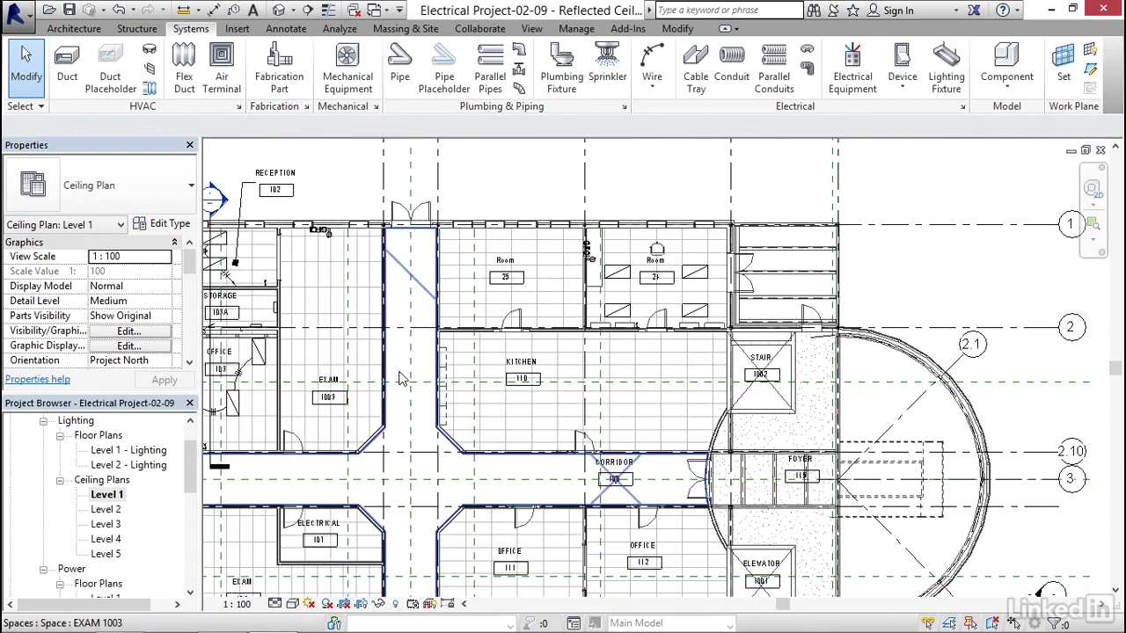
pyautogui.moveTo(429, 394); pyautogui.dragTo(361, 456, button='middle')
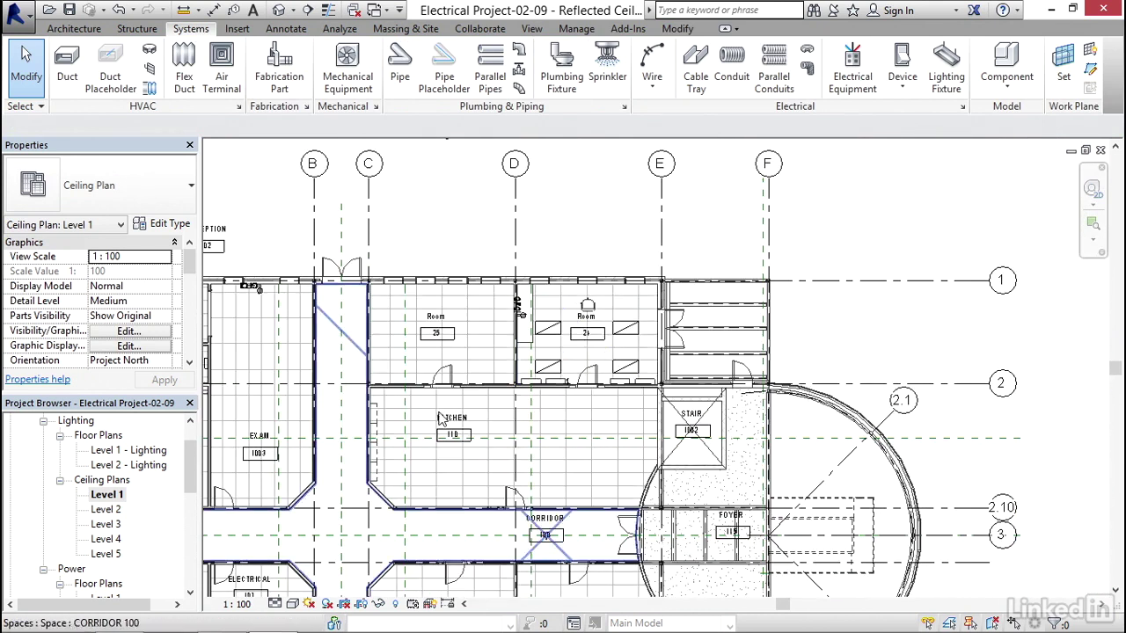
pyautogui.scroll(5, 567, 328)
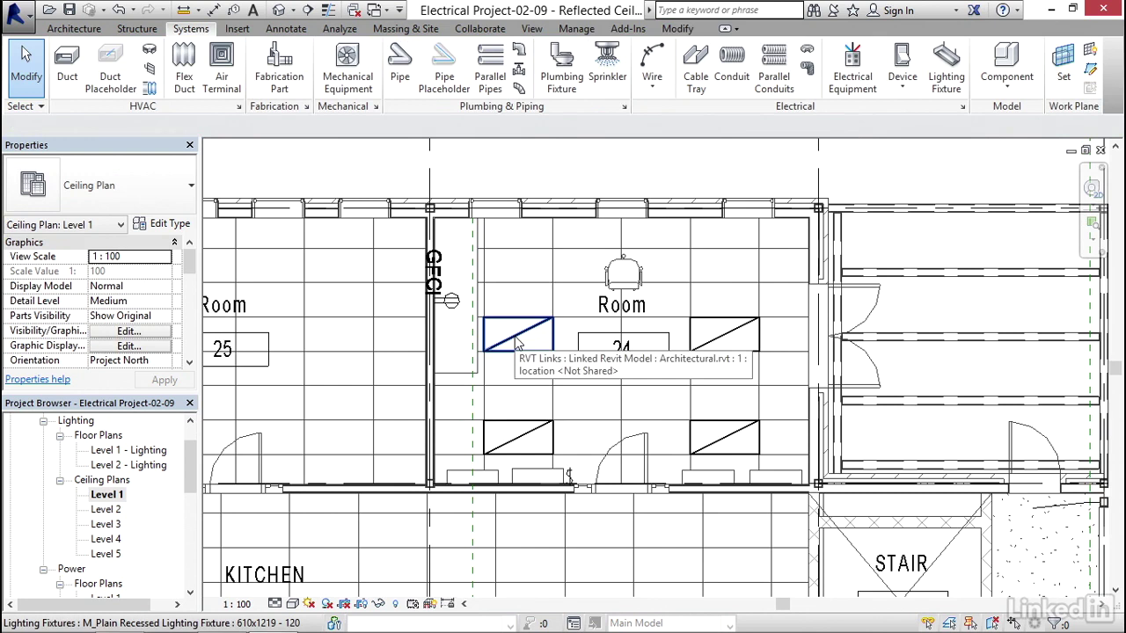
pyautogui.press('Tab')
pyautogui.click(519, 343)
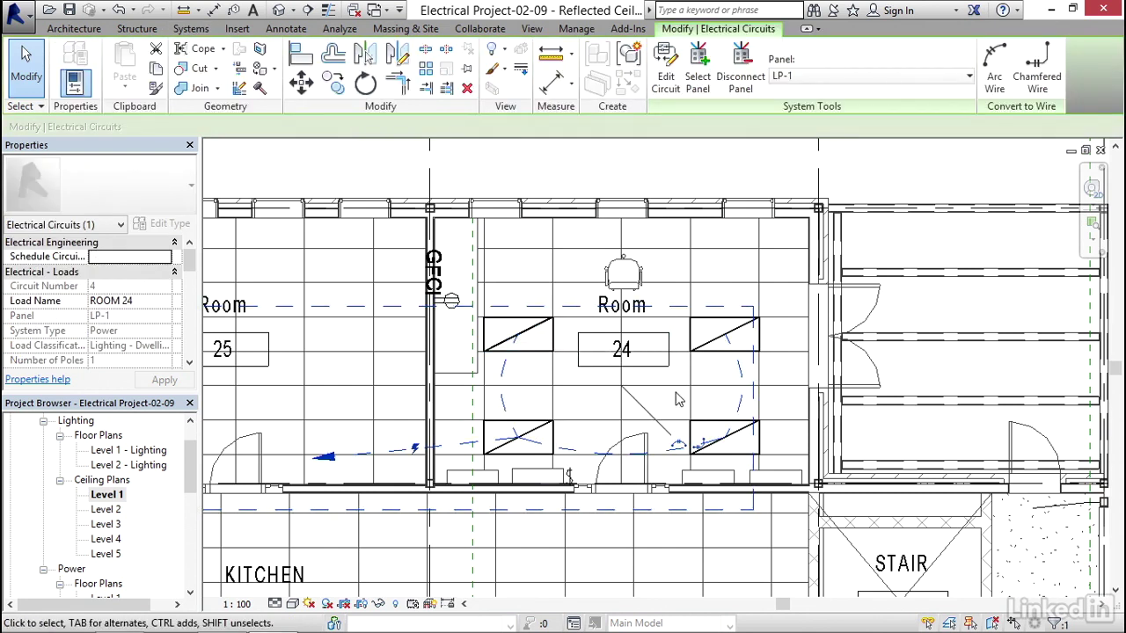
pyautogui.click(678, 444)
# Shorten Room 24's lighting home run by pulling its arrow end back toward the wall shared with Room 25
pyautogui.moveTo(416, 483); pyautogui.dragTo(513, 408, button='middle')
pyautogui.press('Escape')
pyautogui.click(488, 382)
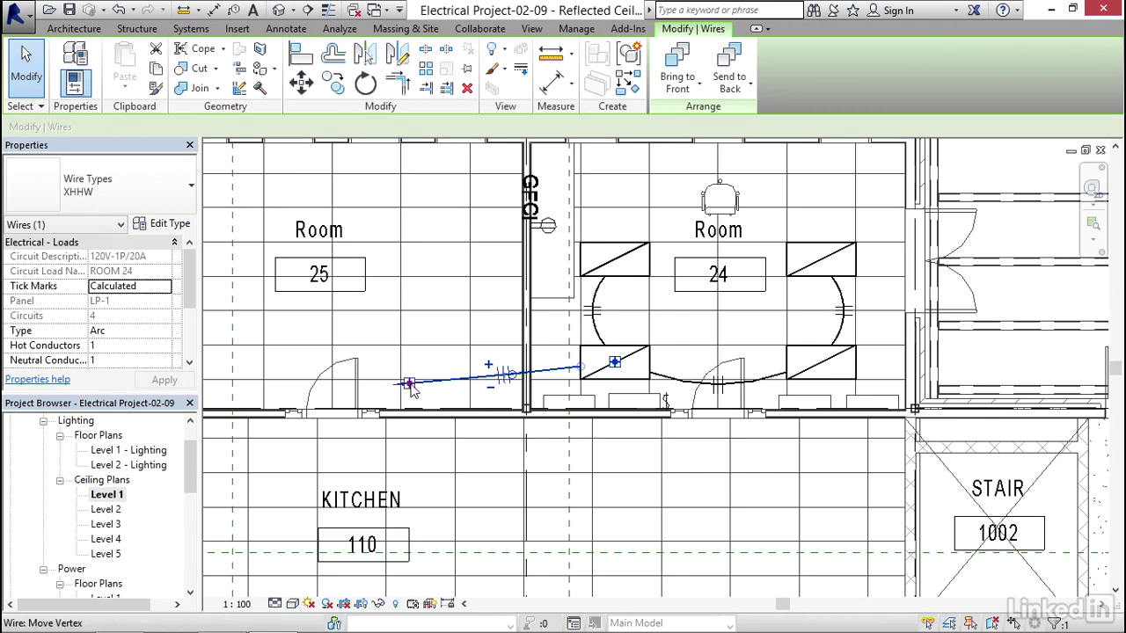
pyautogui.moveTo(412, 389); pyautogui.dragTo(469, 389)
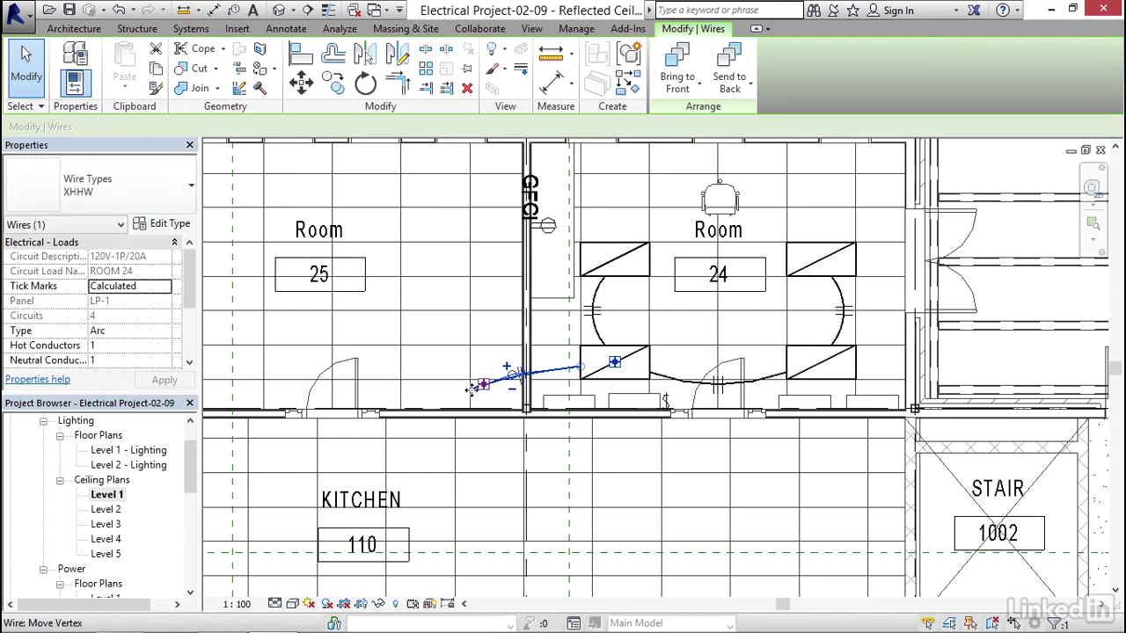
pyautogui.press('Escape')
# Add a hot conductor to the arc wire joining Room 24's two left fixtures, and reduce its hot conductors to 0
pyautogui.scroll(3, 547, 376)
pyautogui.moveTo(671, 329); pyautogui.dragTo(673, 328, button='middle')
pyautogui.scroll(2, 673, 328)
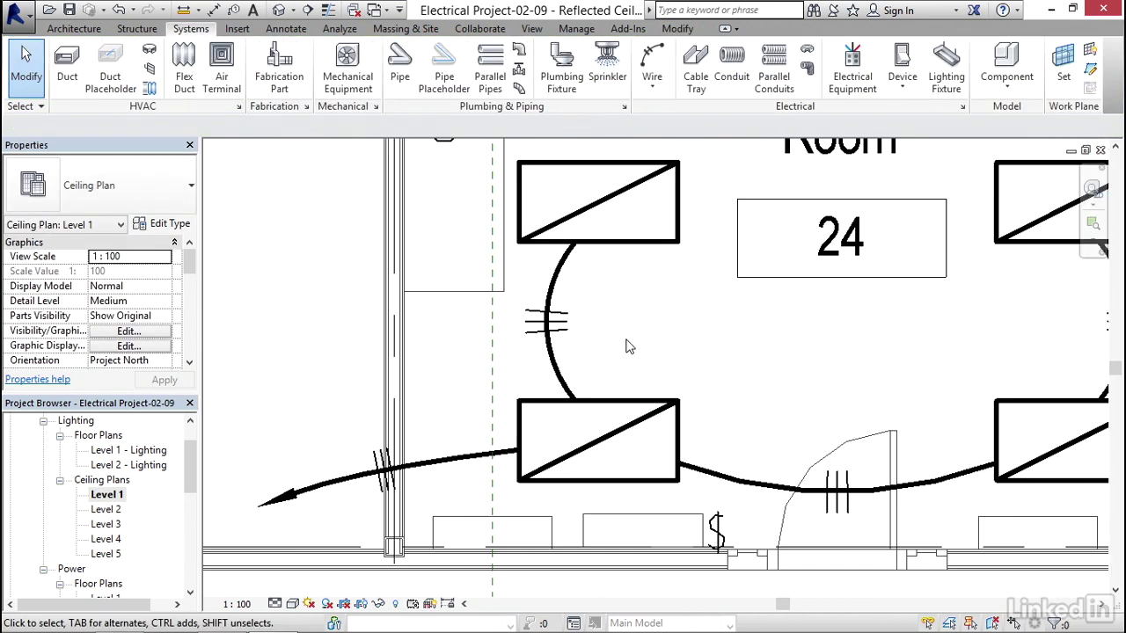
pyautogui.click(555, 291)
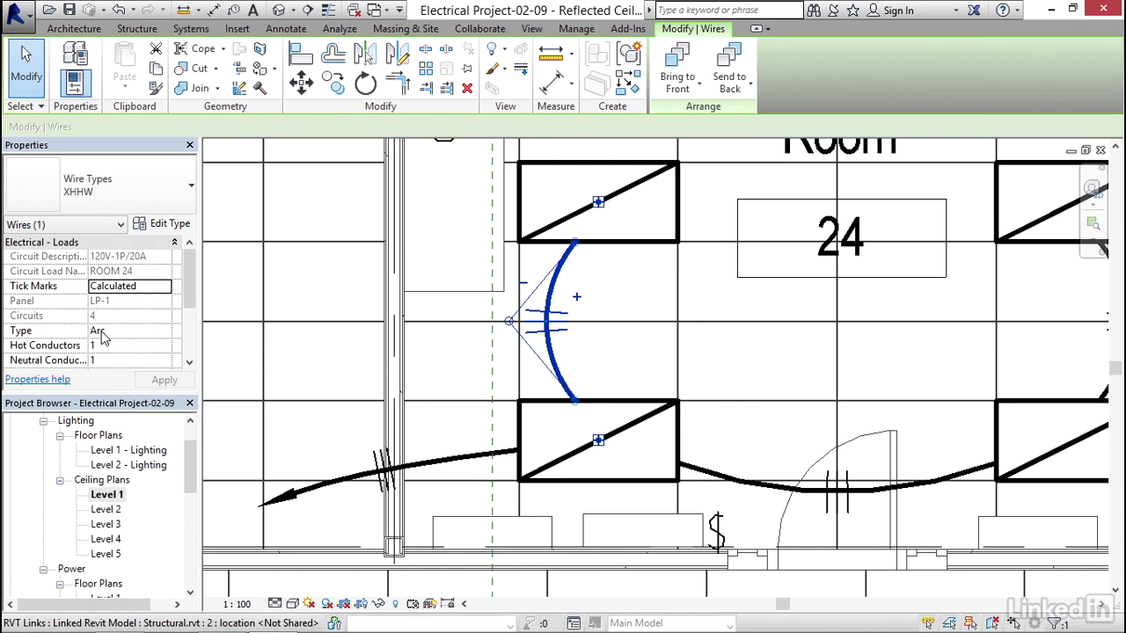
pyautogui.moveTo(186, 279)
pyautogui.mouseDown()
pyautogui.moveTo(188, 309)
pyautogui.moveTo(194, 271)
pyautogui.mouseUp()
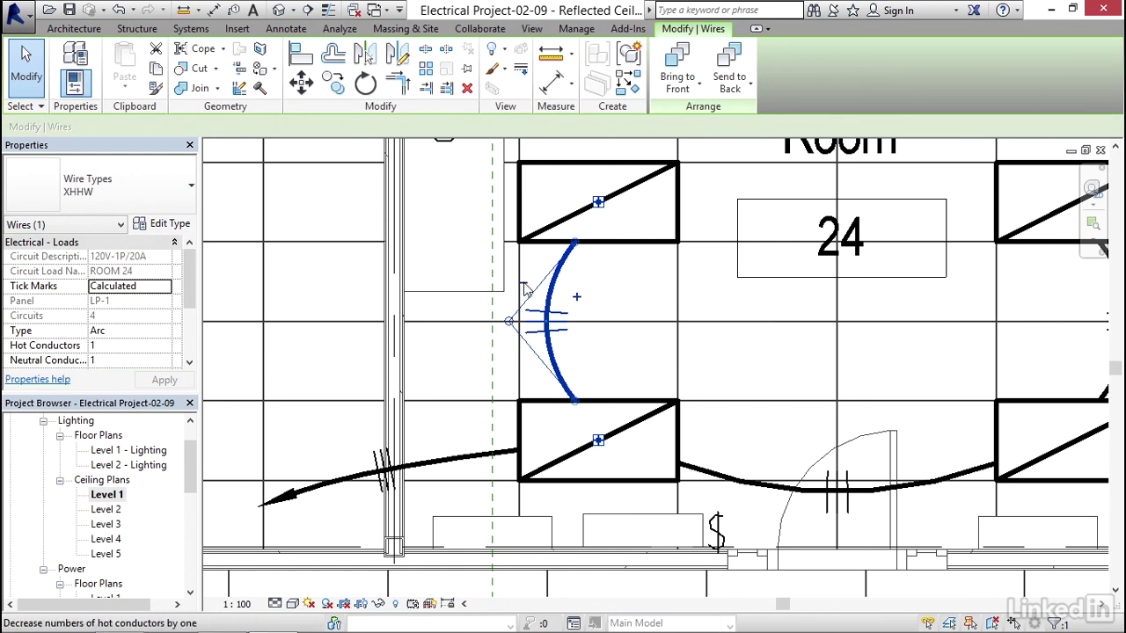
pyautogui.click(578, 298)
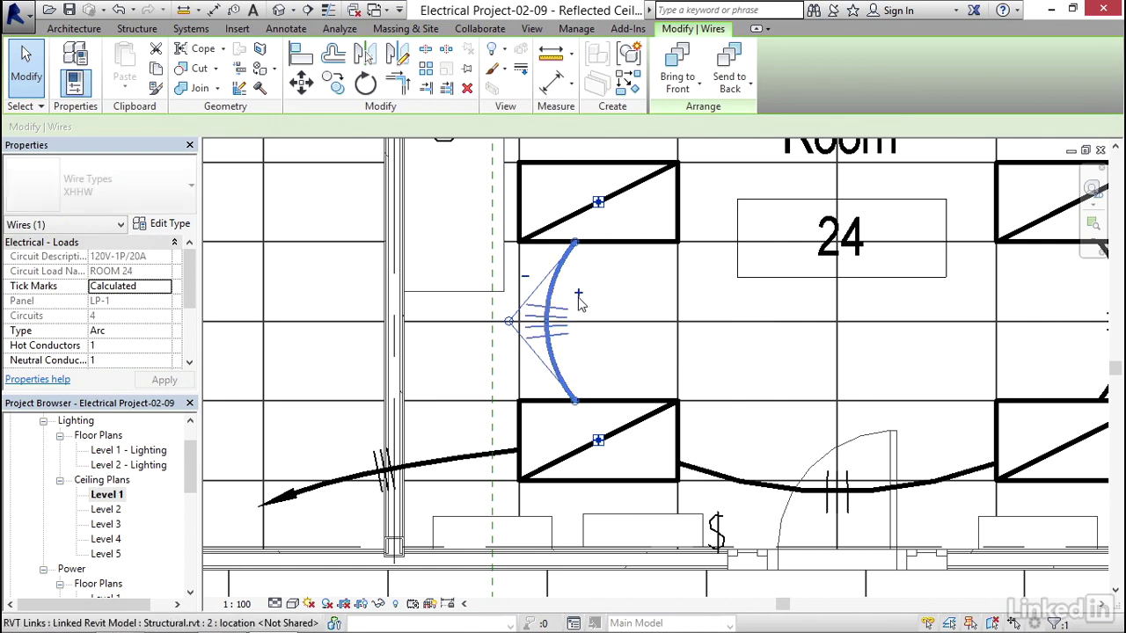
pyautogui.click(526, 286)
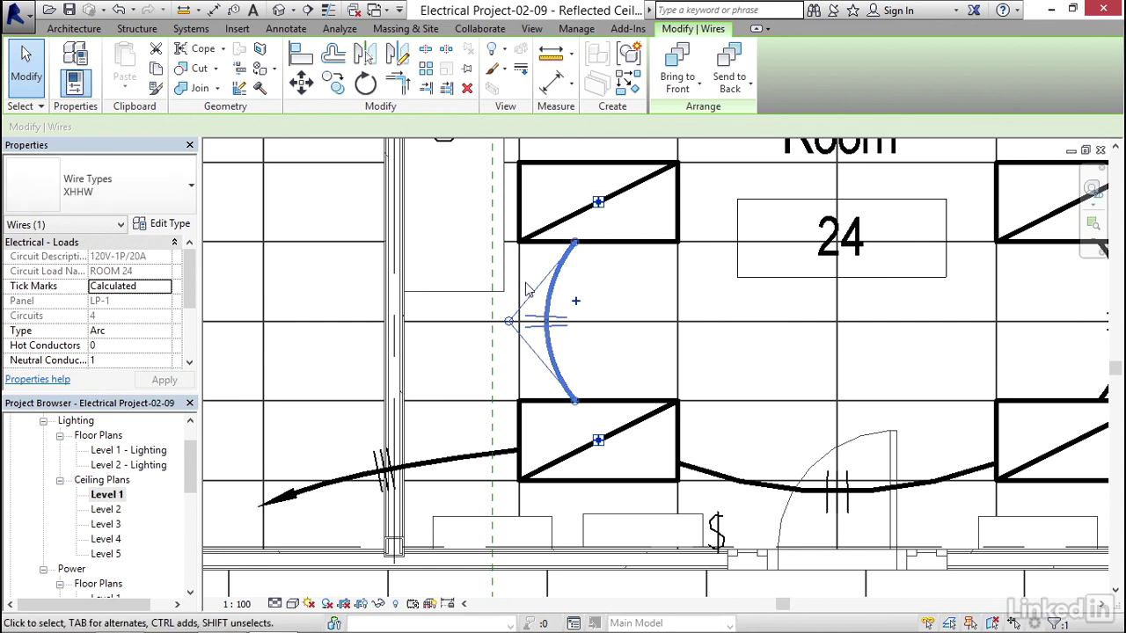
pyautogui.scroll(-3, 607, 334)
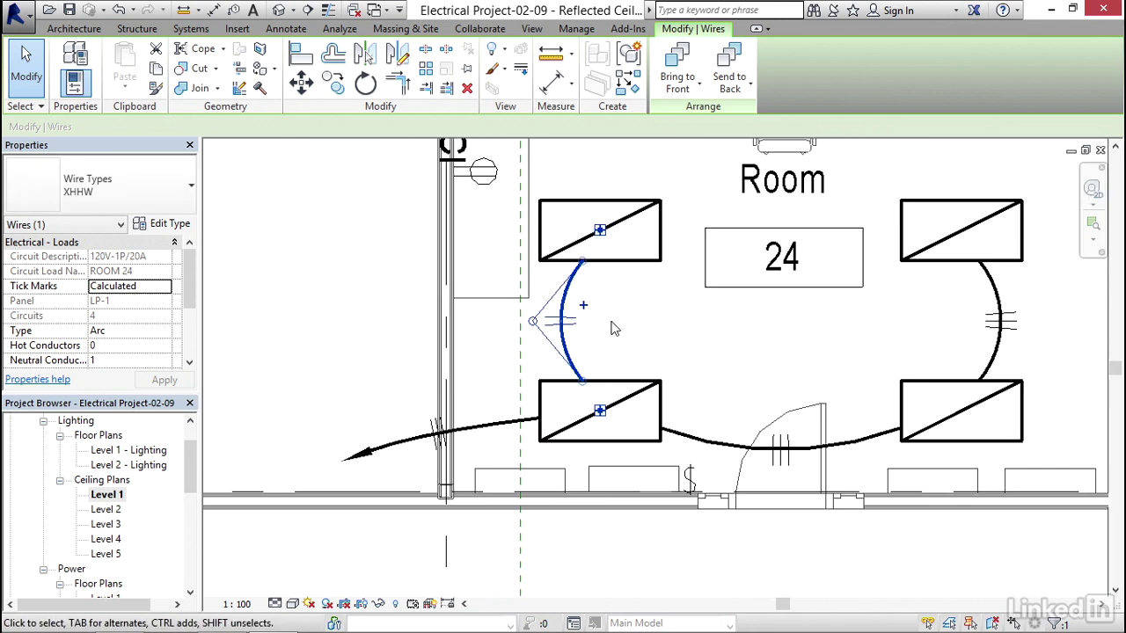
pyautogui.press('Escape')
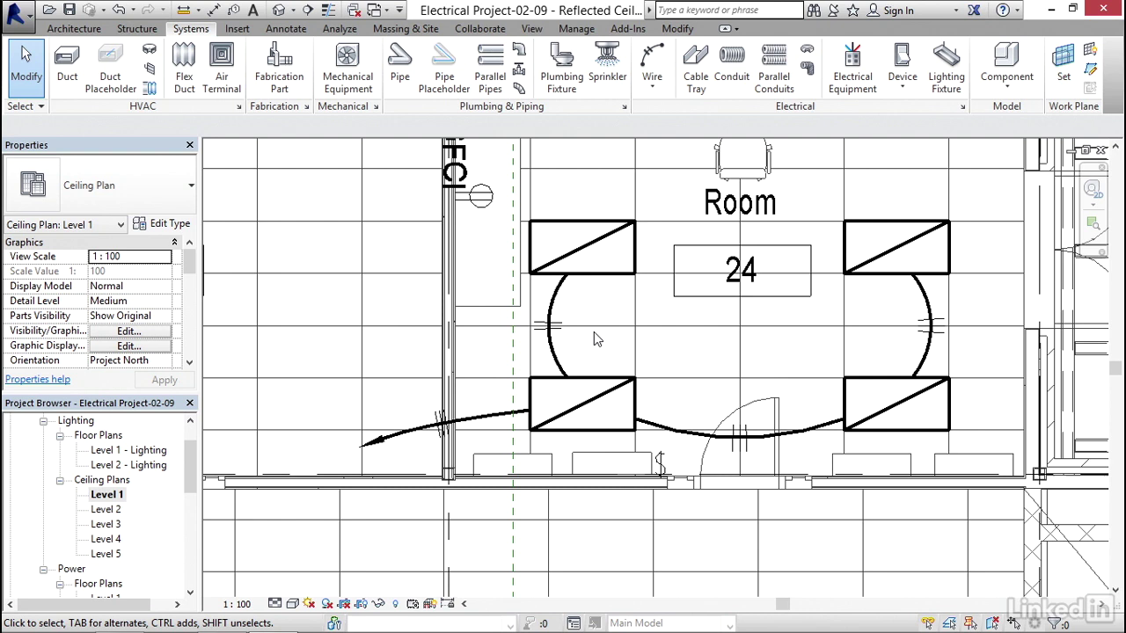
# Open the Wiring category of the Electrical Settings and enlarge the dialog and its Value column so the tick mark names fit
pyautogui.moveTo(538, 363); pyautogui.dragTo(587, 321, button='middle')
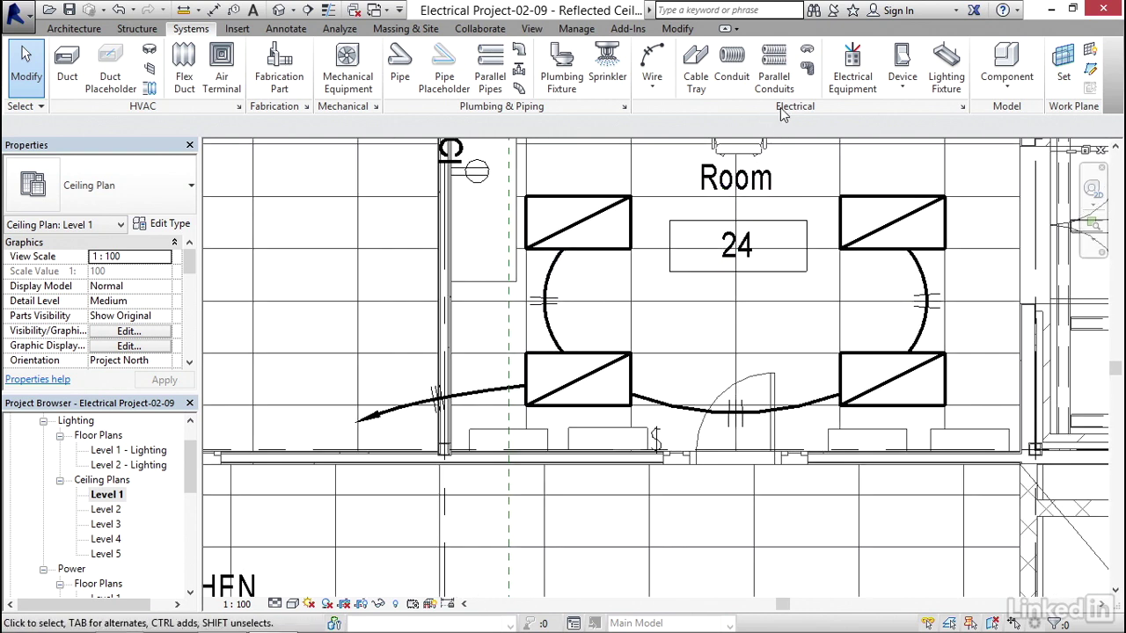
pyautogui.click(963, 107)
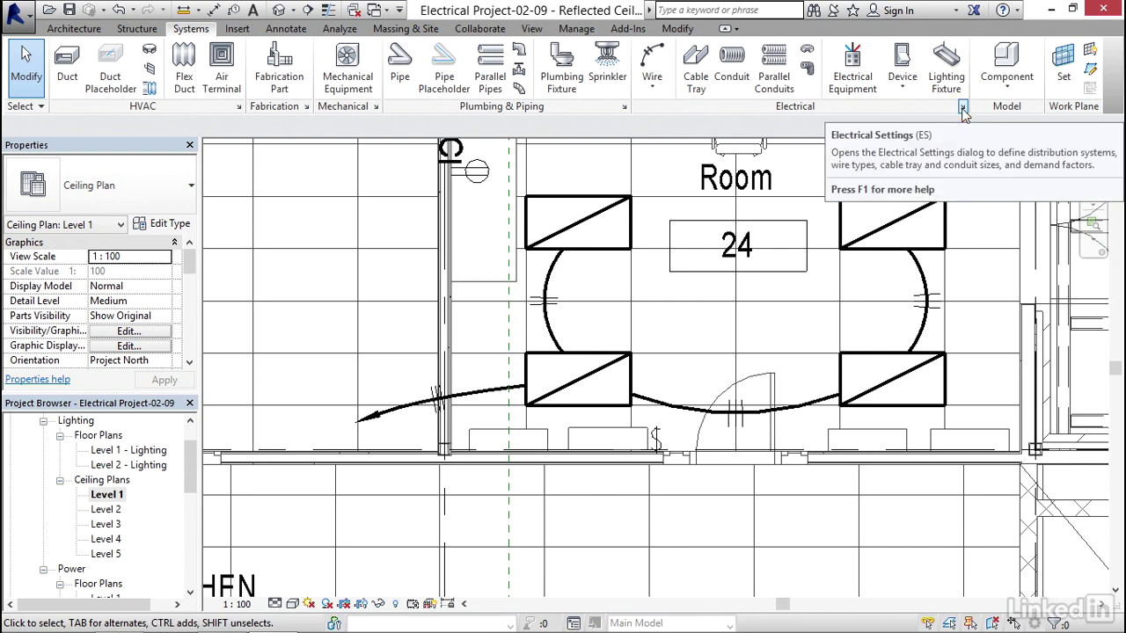
pyautogui.click(963, 108)
pyautogui.click(278, 190)
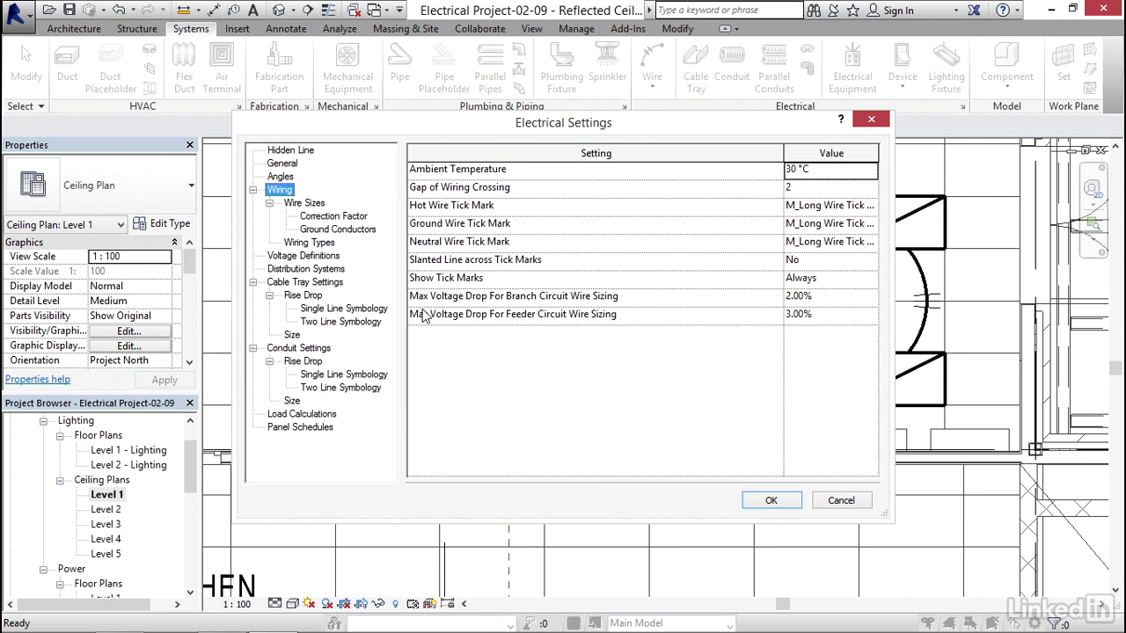
pyautogui.moveTo(891, 287); pyautogui.dragTo(1044, 288)
pyautogui.moveTo(908, 154); pyautogui.dragTo(660, 160)
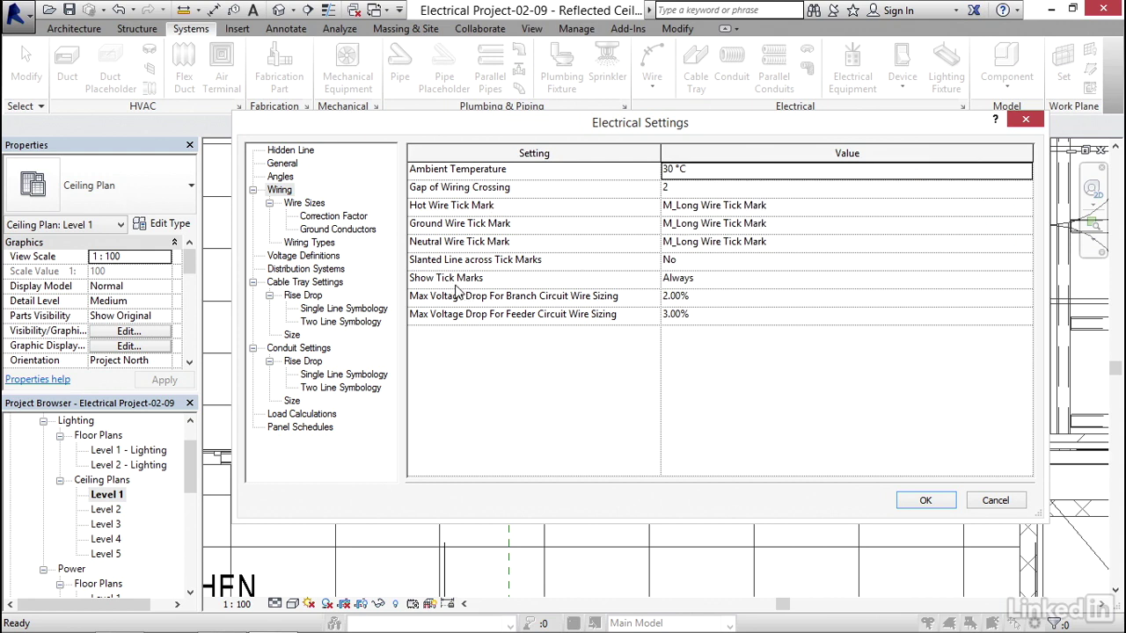
# Set Show Tick Marks to Never in the wiring settings and apply the change
pyautogui.click(723, 280)
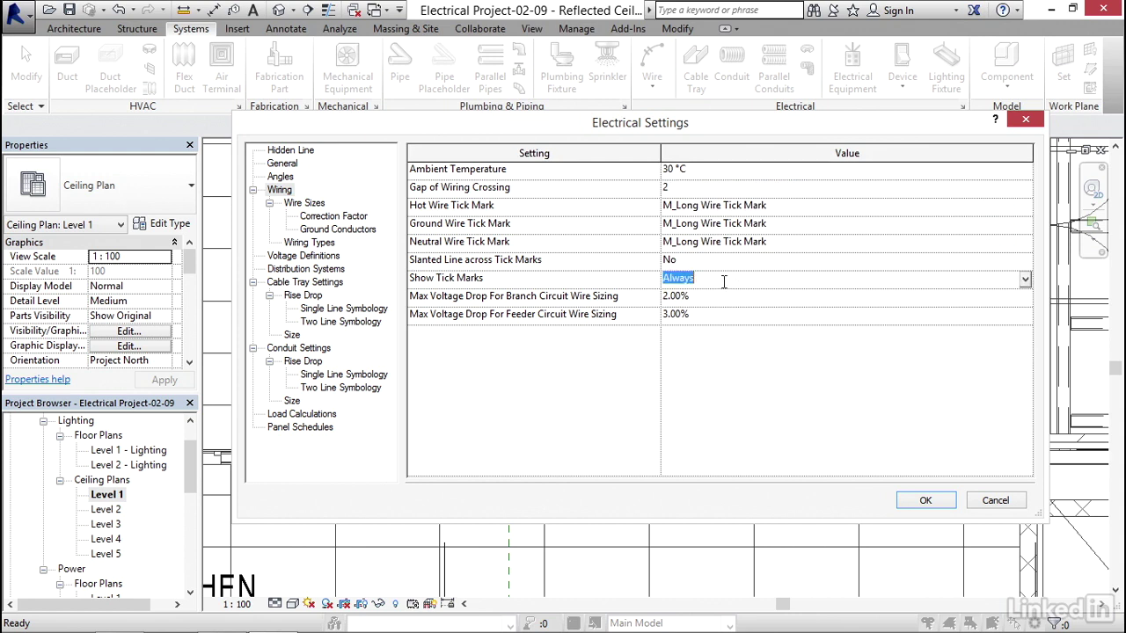
pyautogui.click(1025, 281)
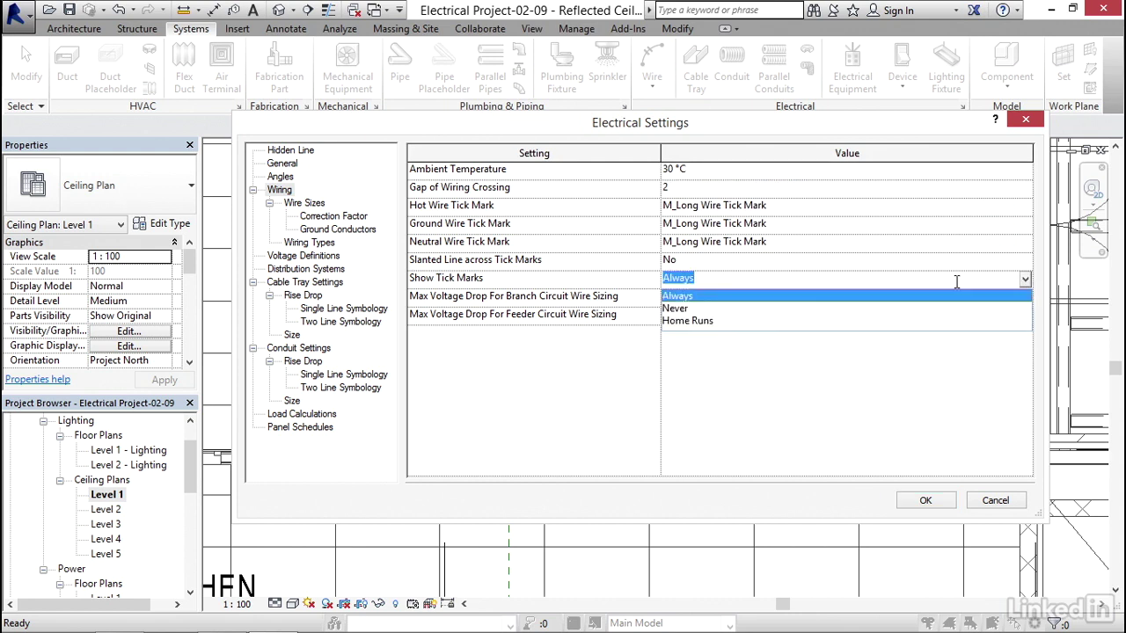
pyautogui.click(674, 310)
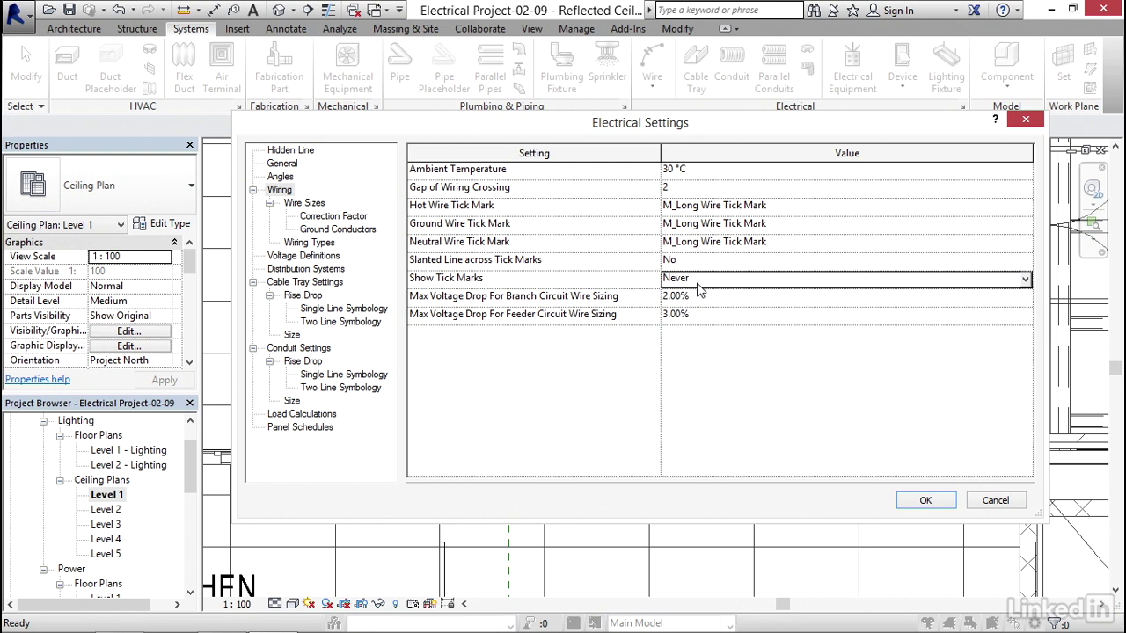
pyautogui.click(928, 501)
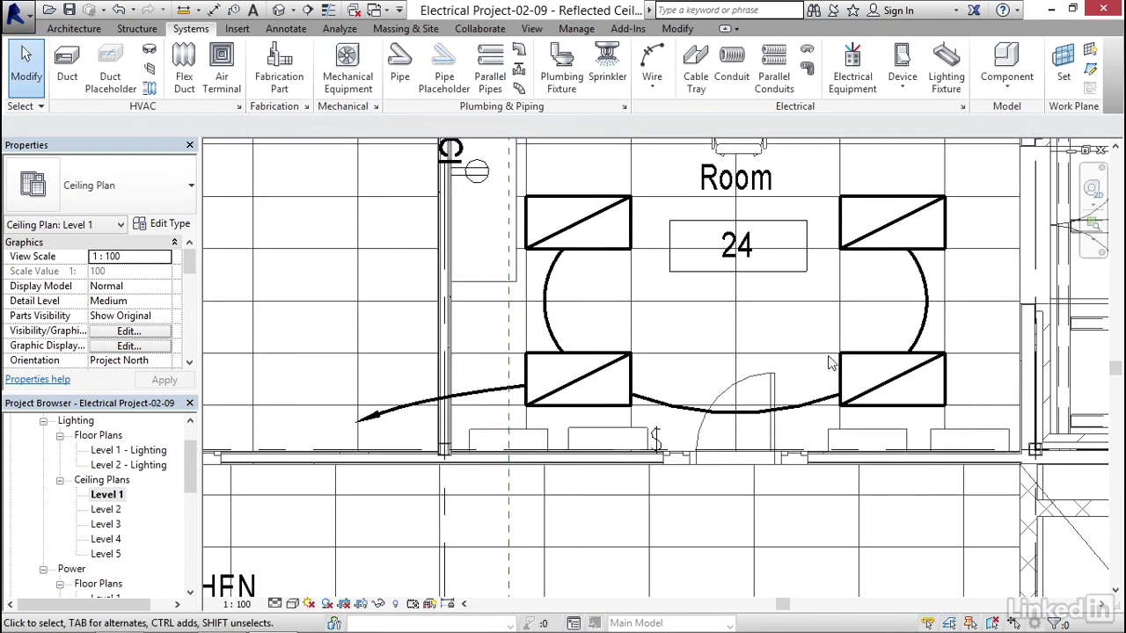
# Examine the wires and home runs in the other rooms, and preview the switch system of Office 101's lighting switch
pyautogui.moveTo(598, 264); pyautogui.dragTo(634, 261, button='middle')
pyautogui.scroll(-6, 607, 255)
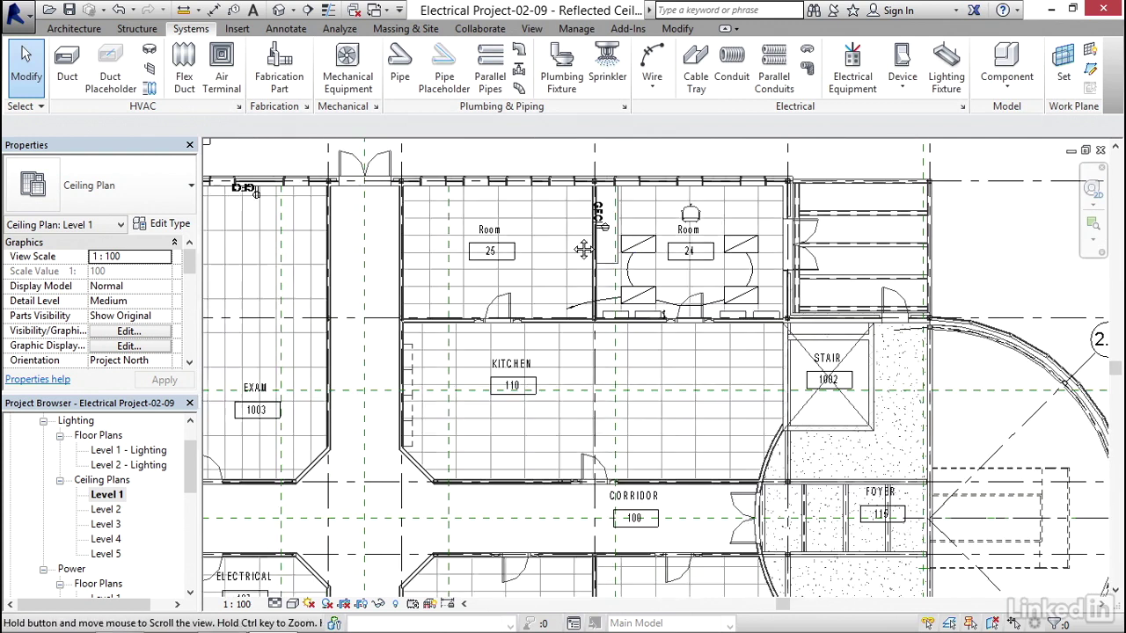
pyautogui.moveTo(525, 274); pyautogui.dragTo(589, 275, button='middle')
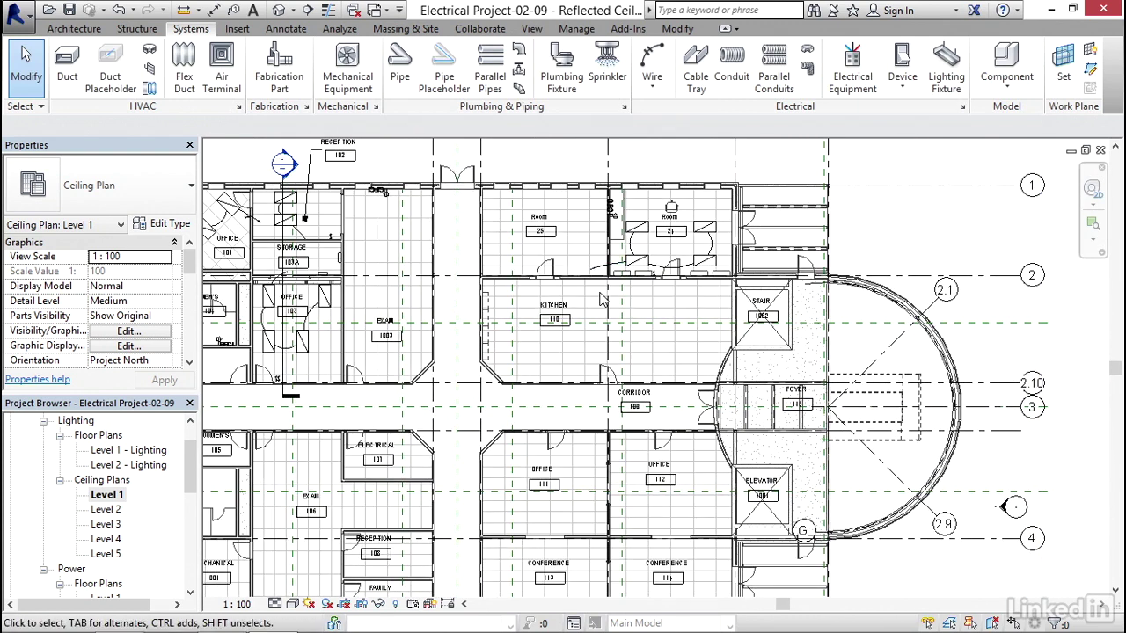
pyautogui.moveTo(556, 320); pyautogui.dragTo(691, 347, button='middle')
pyautogui.scroll(4, 356, 257)
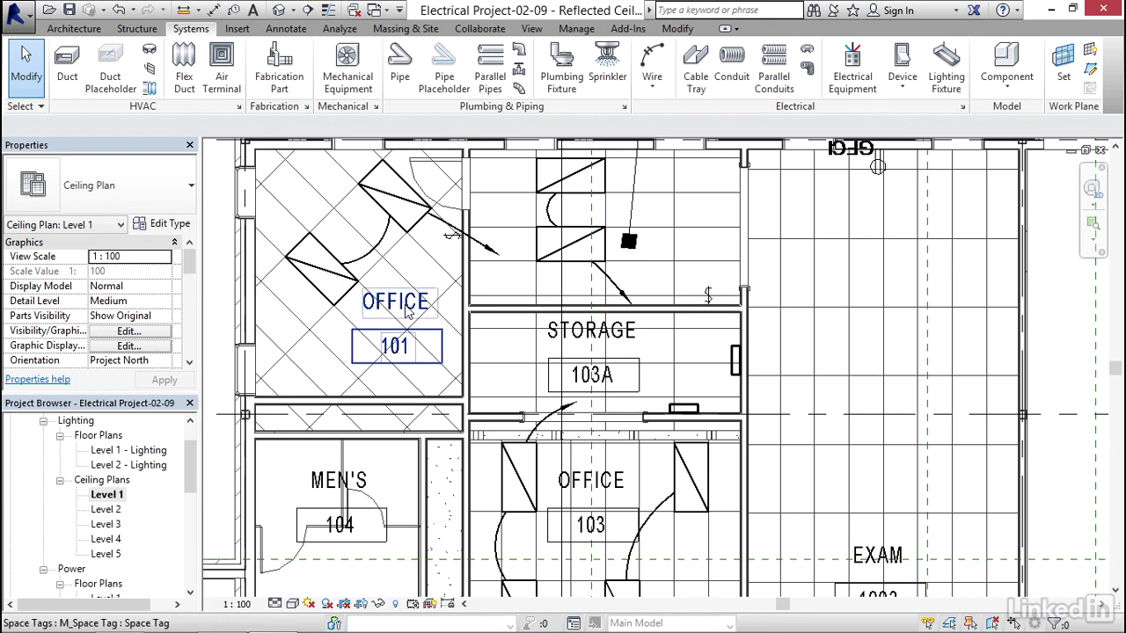
pyautogui.scroll(2, 431, 285)
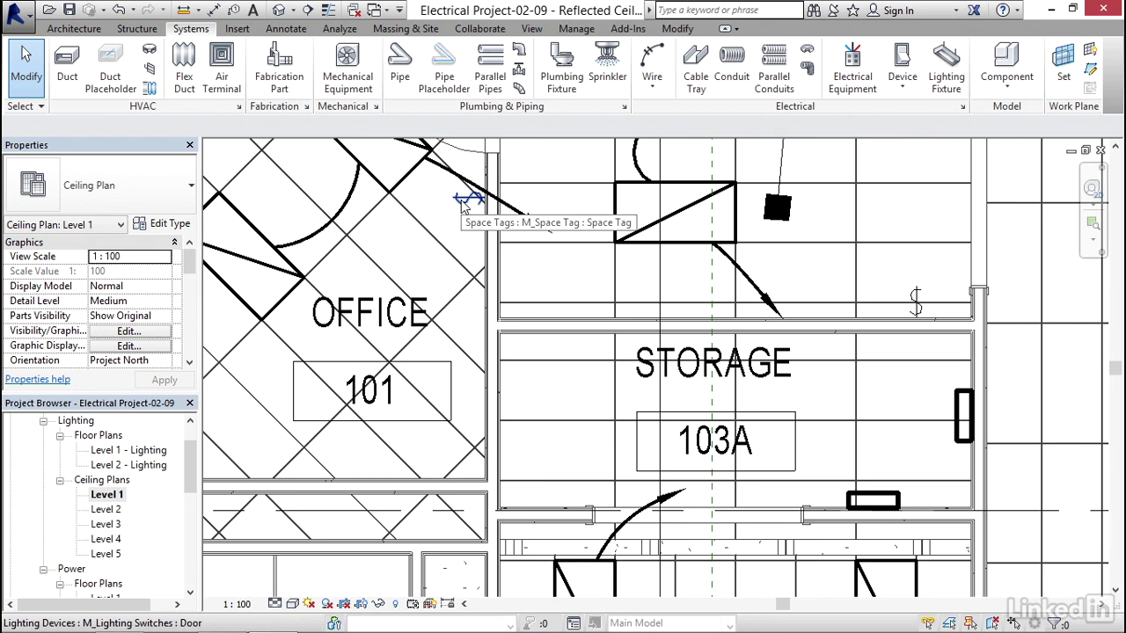
pyautogui.press('Tab')
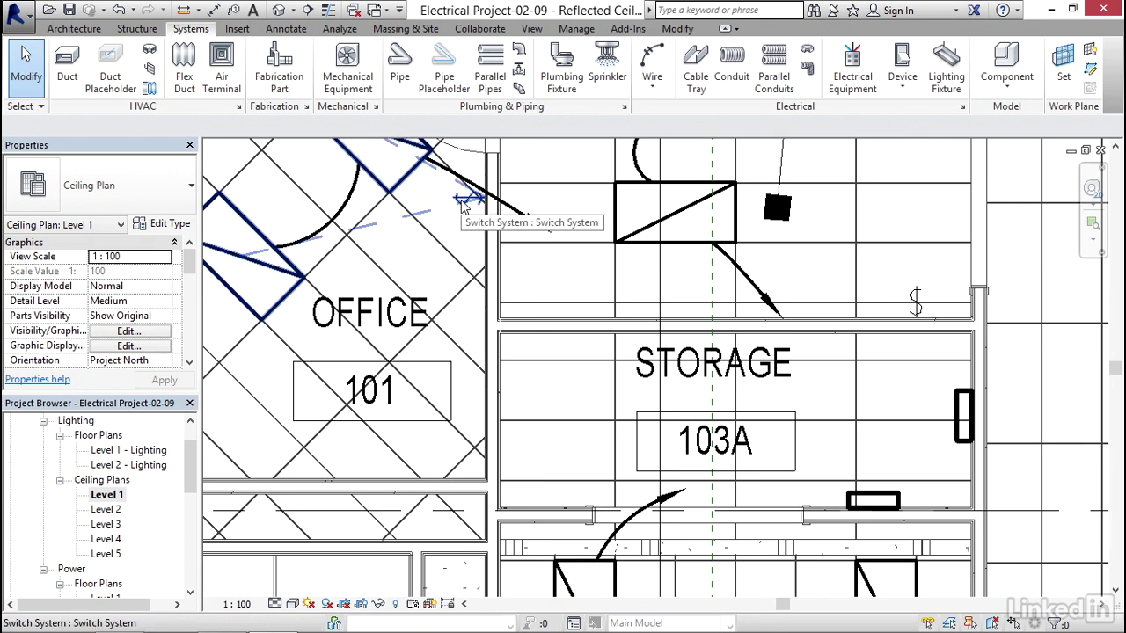
pyautogui.scroll(-5, 463, 204)
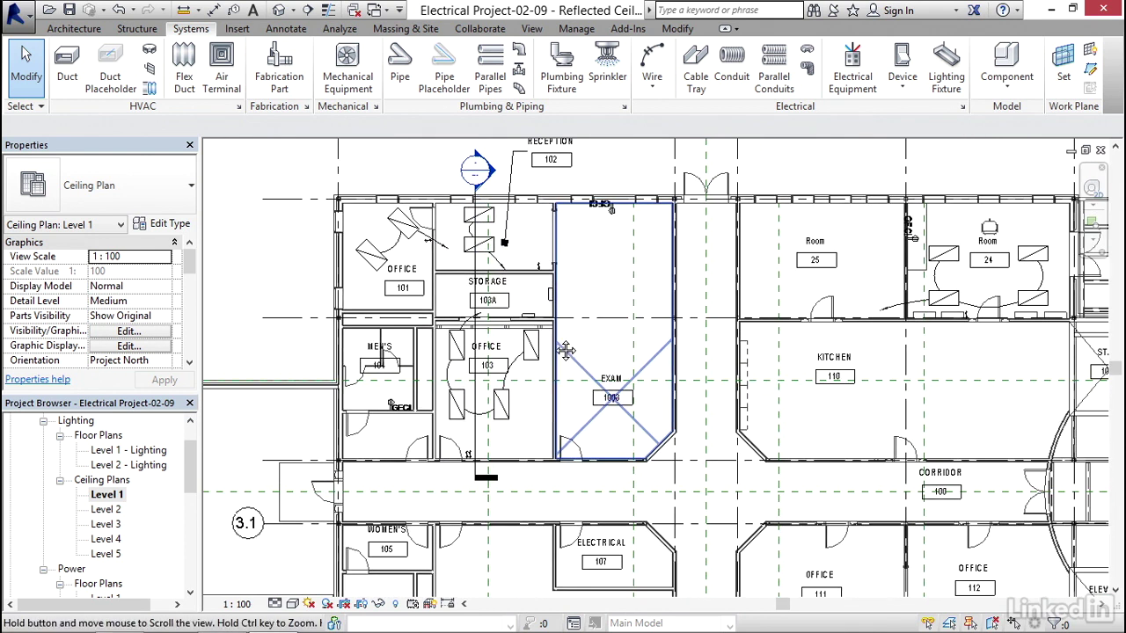